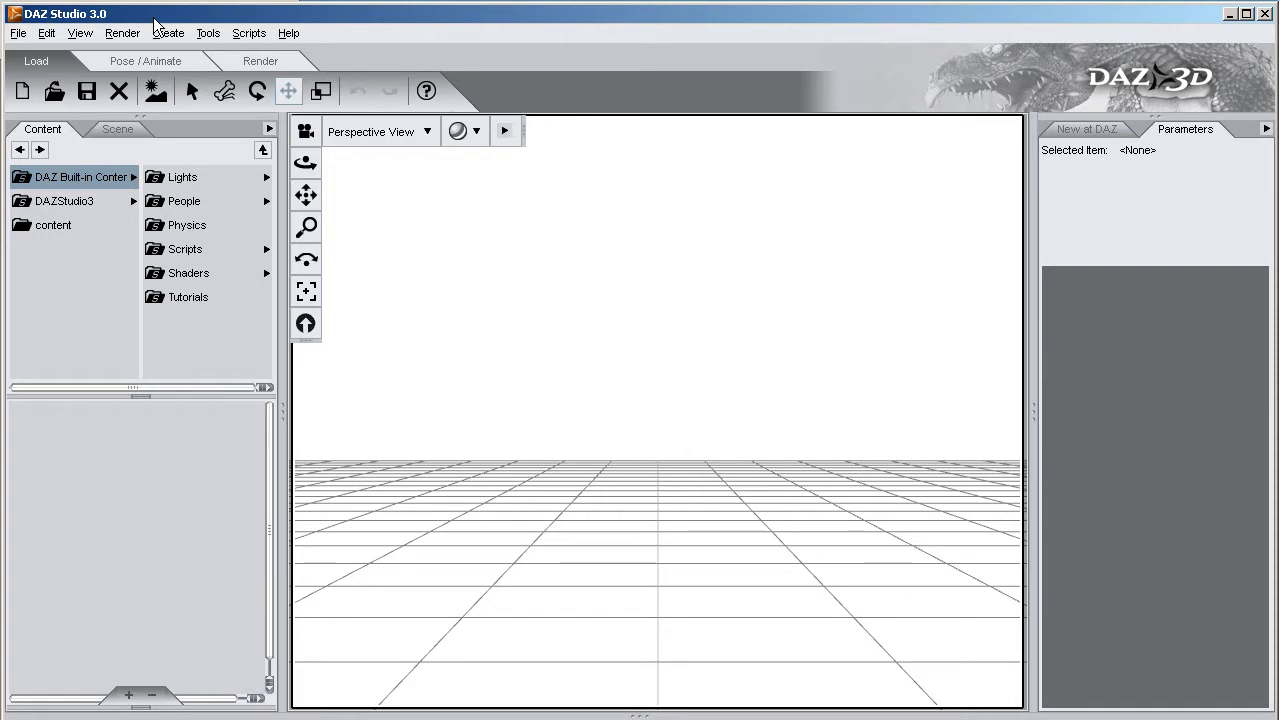
- Show the Fizz-X pane, dock it with the Content and Scene panes, and bring its simulation controls into view
left_click(80, 33)
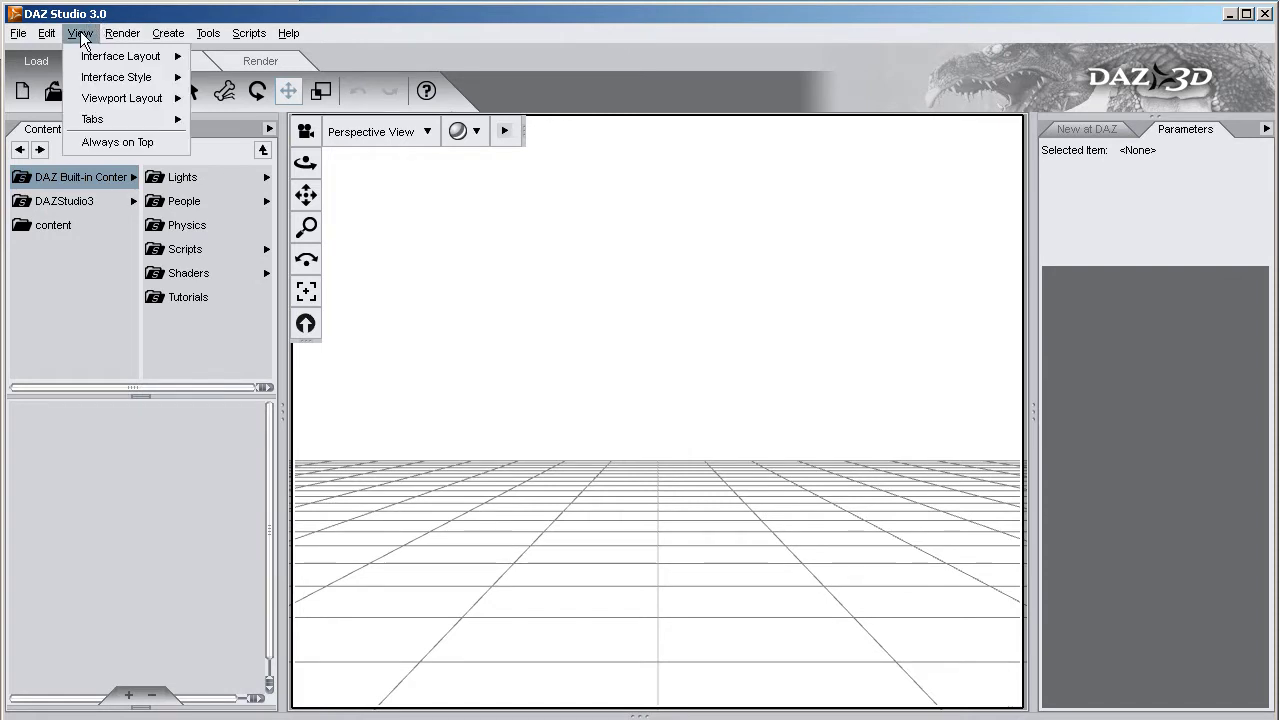
mouse_move(119, 119)
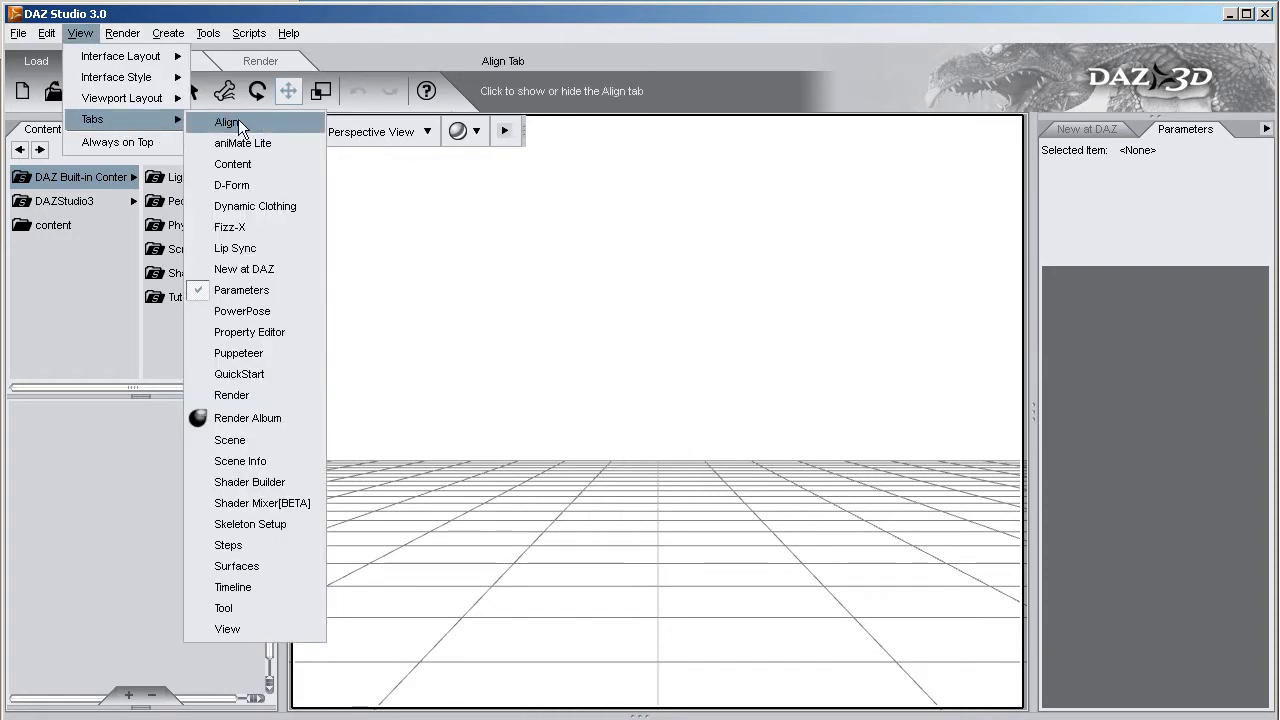
left_click(248, 228)
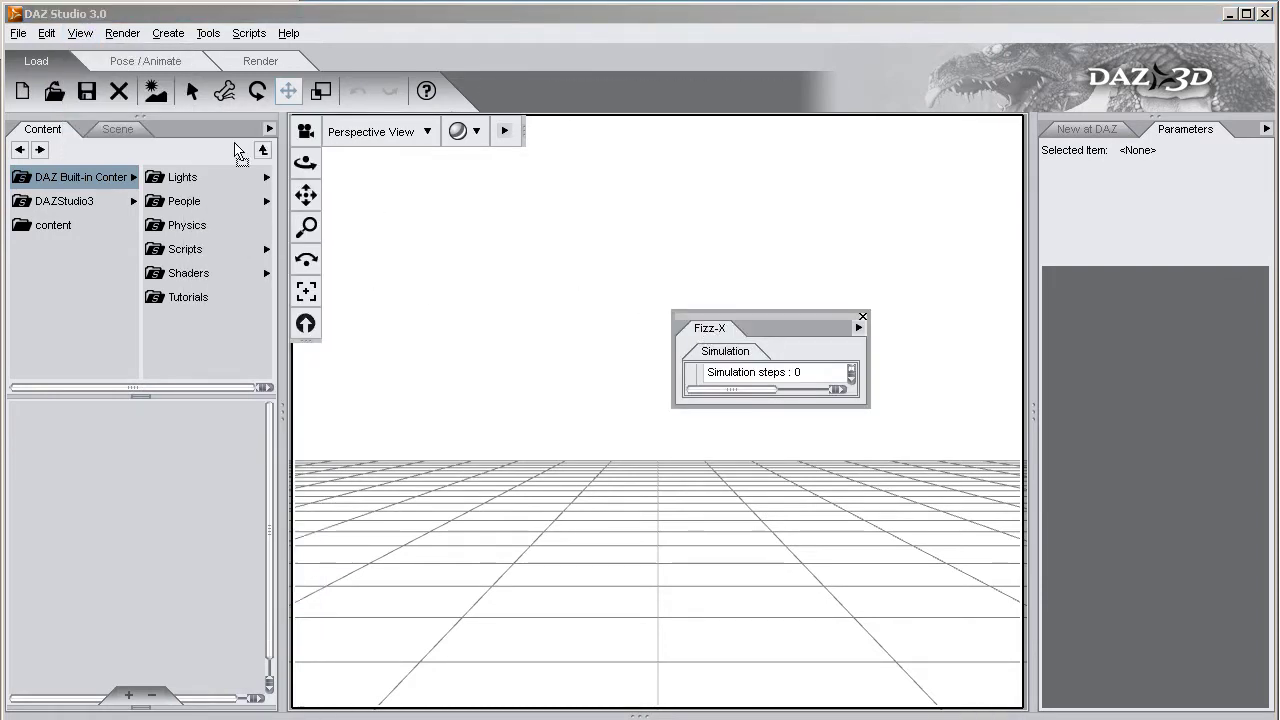
left_click_drag(205, 131, 204, 130)
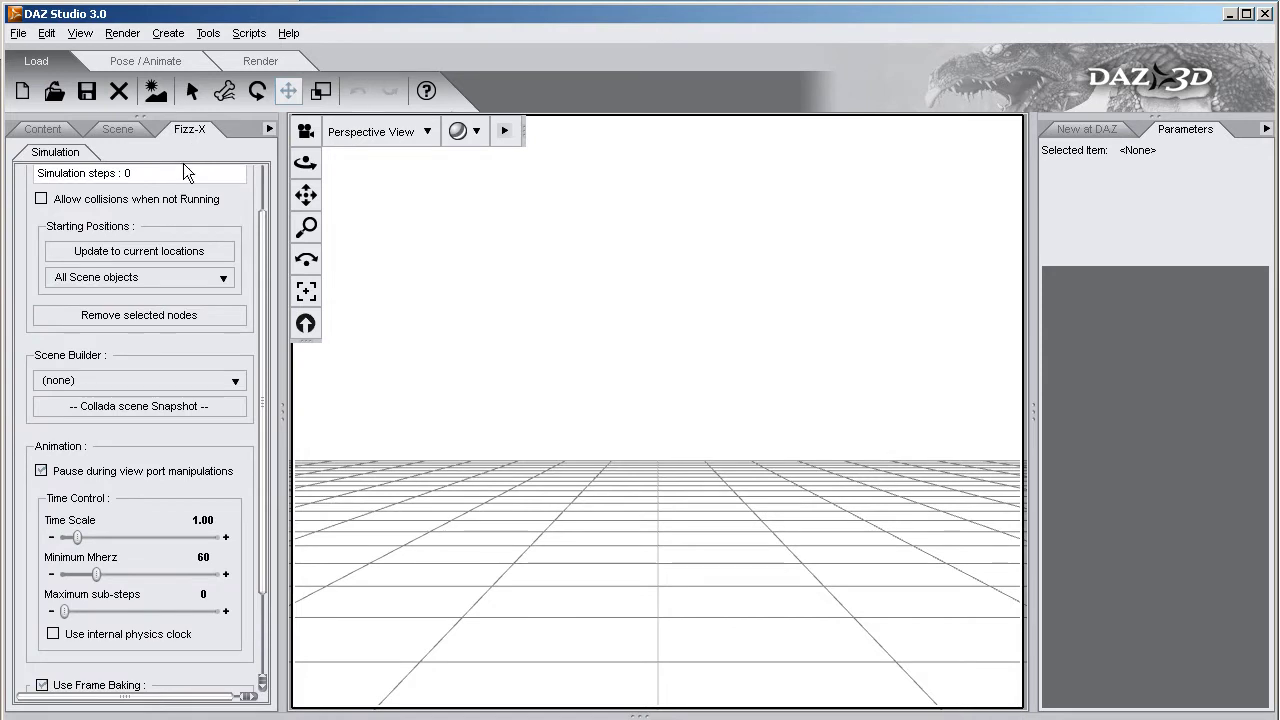
left_click_drag(260, 330, 261, 237)
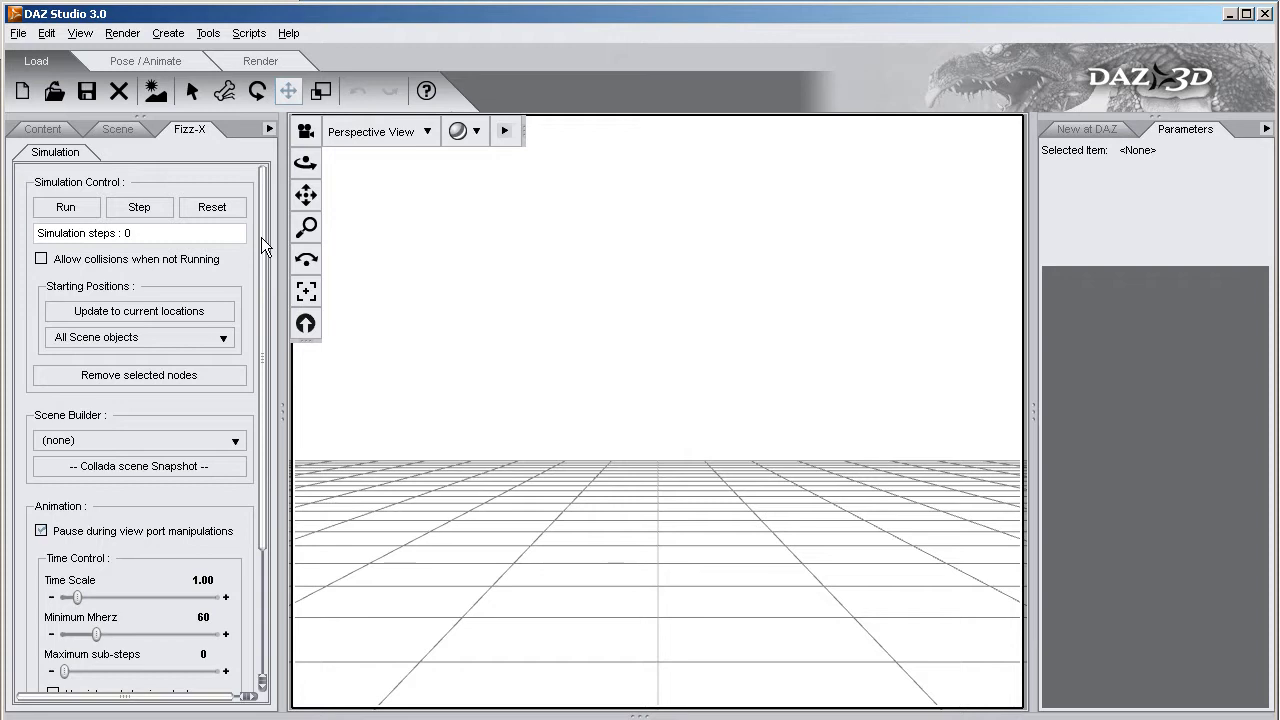
- Start the Fizz-X physics simulation and turn off frame baking
left_click(157, 204)
left_click(79, 205)
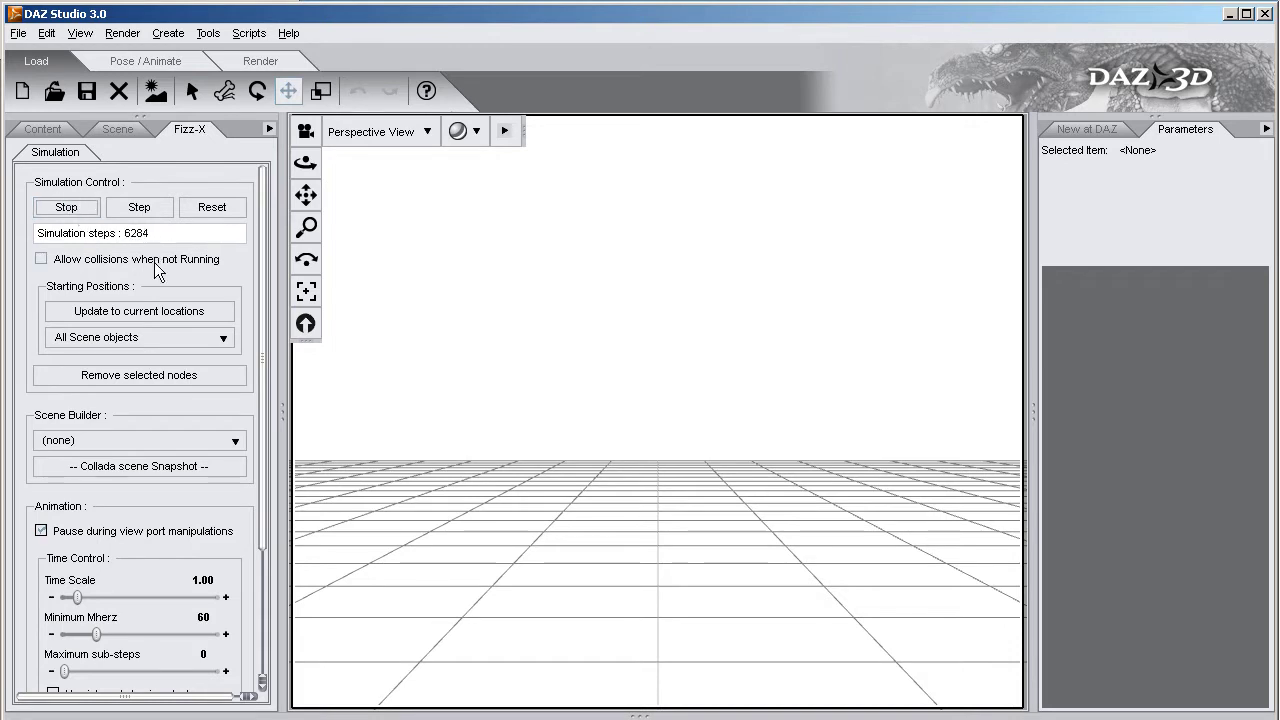
scroll(154, 262, "down", 3)
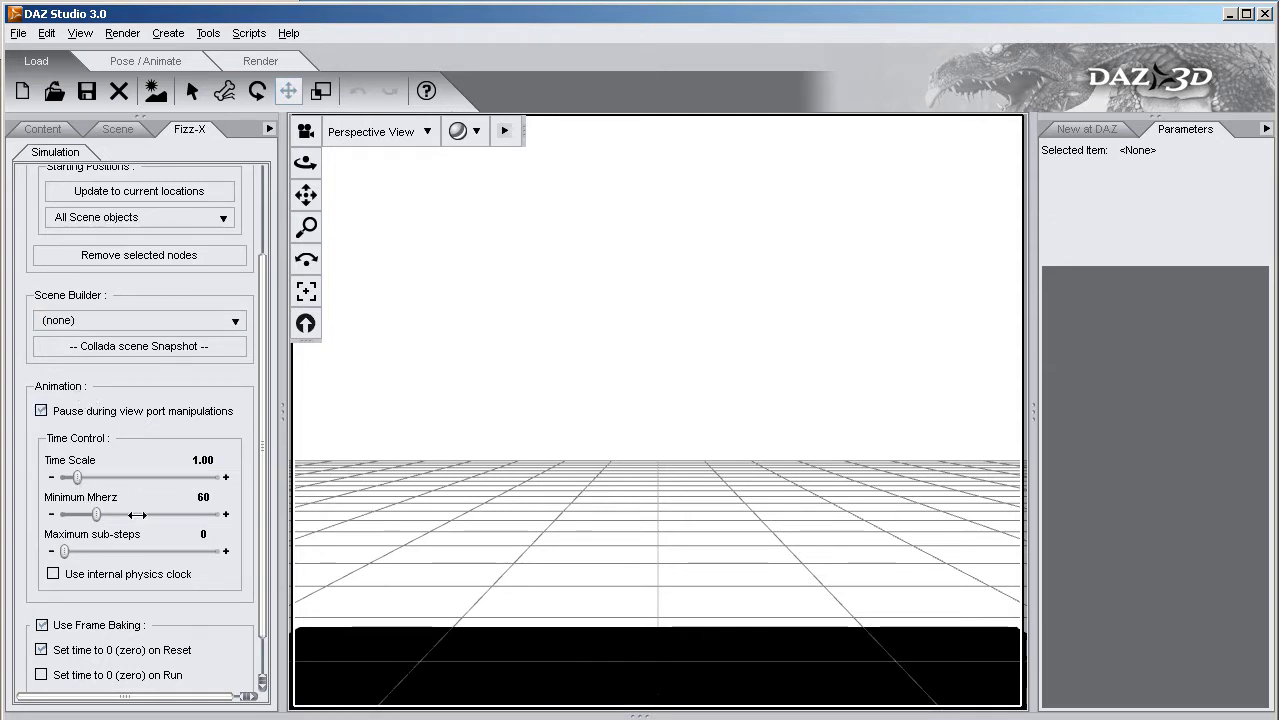
left_click(42, 625)
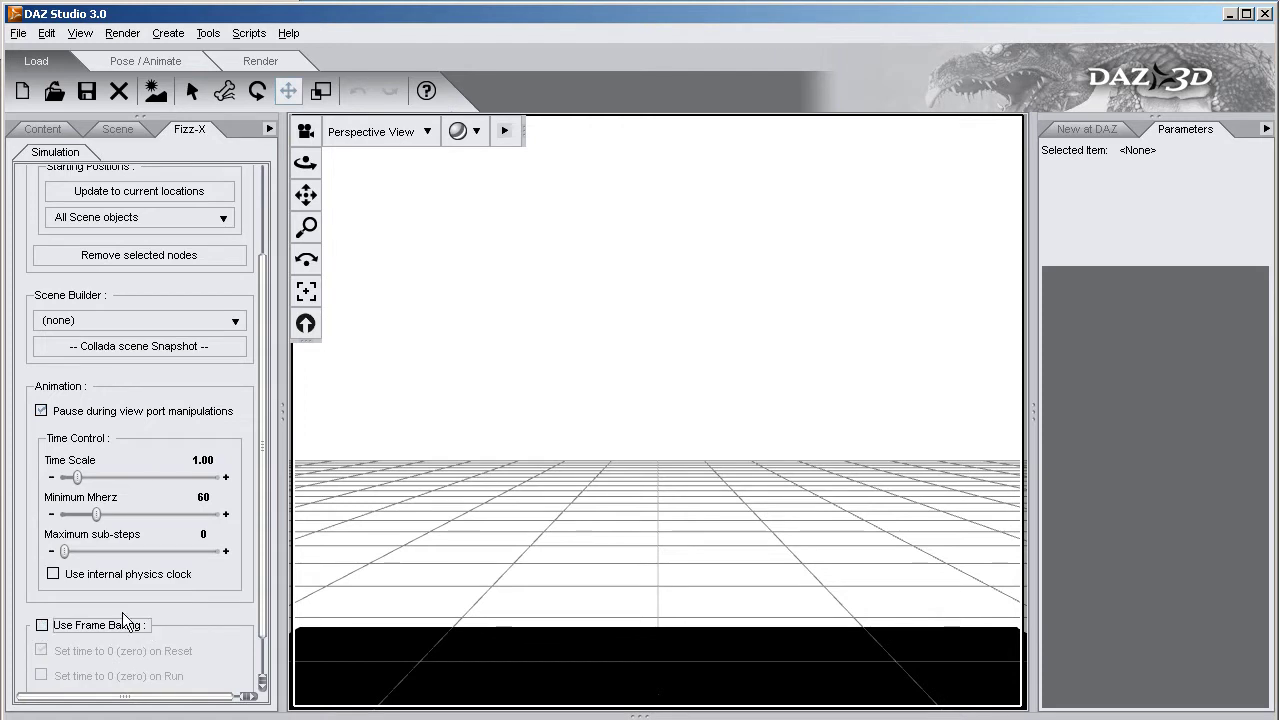
scroll(193, 614, "down", 1)
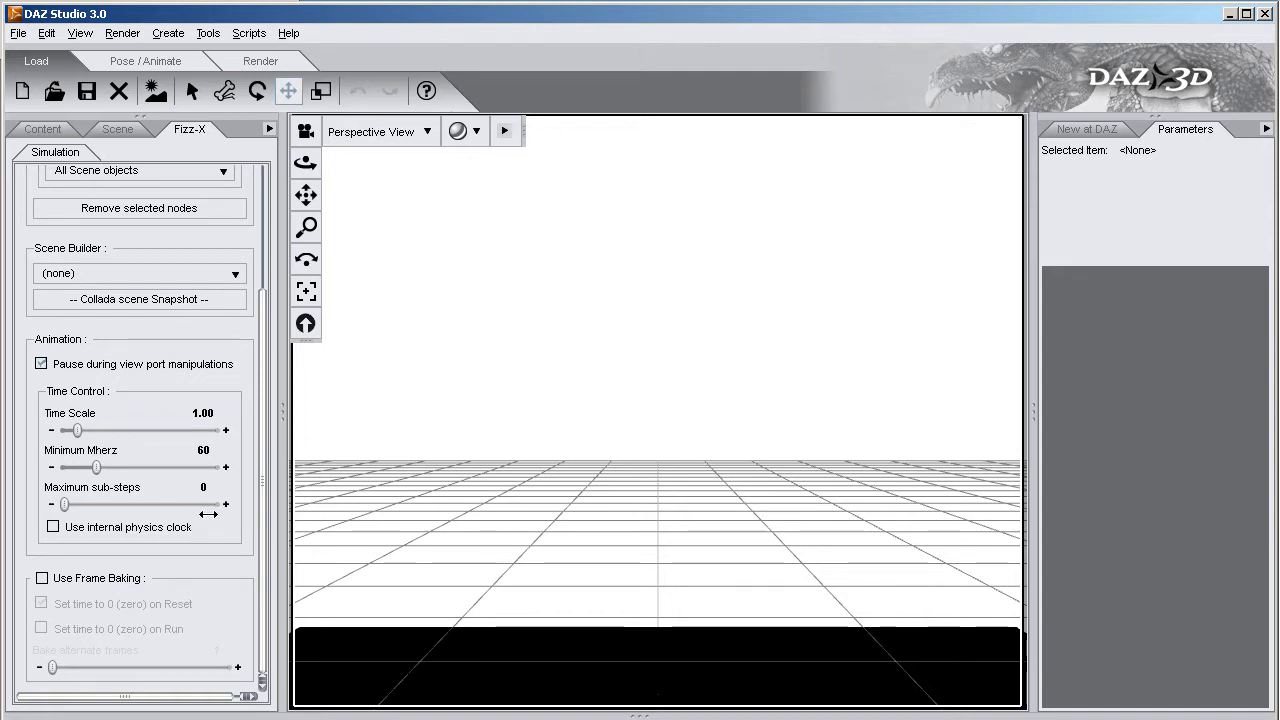
scroll(212, 455, "up", 3)
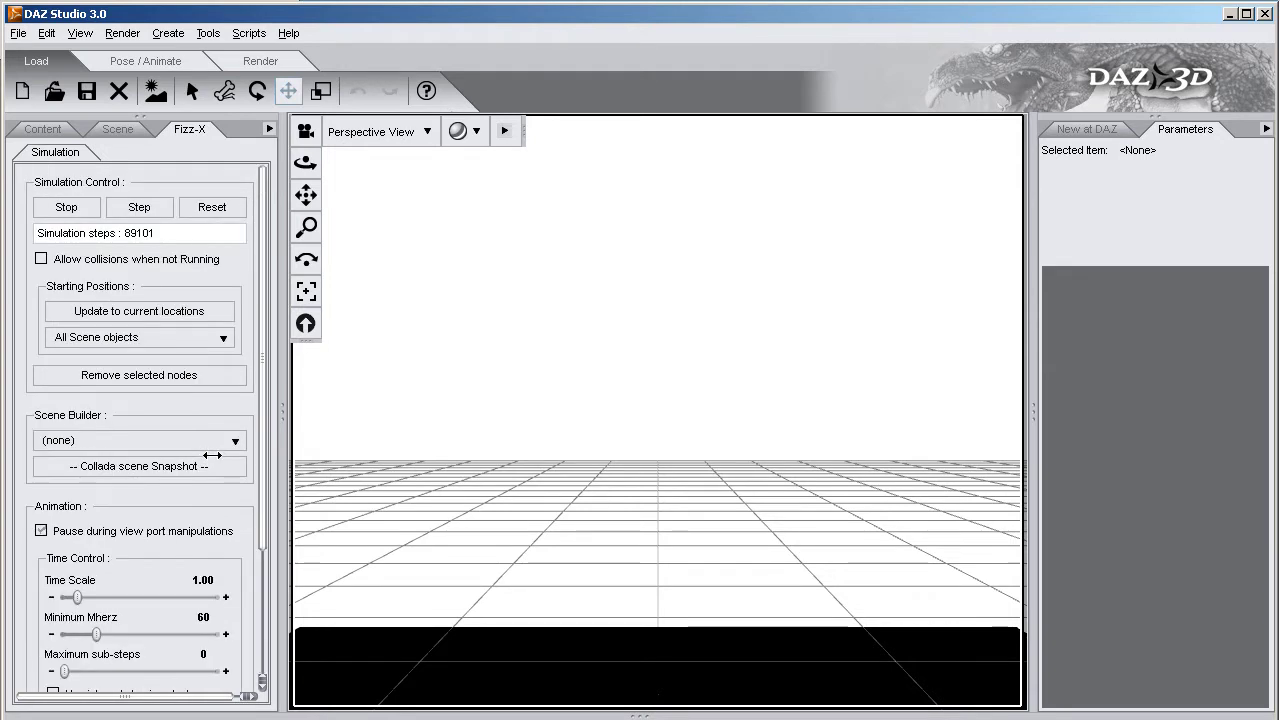
- Add a single box physics element with width, height and depth of 1.00 using the Scene Builder
left_click(232, 378)
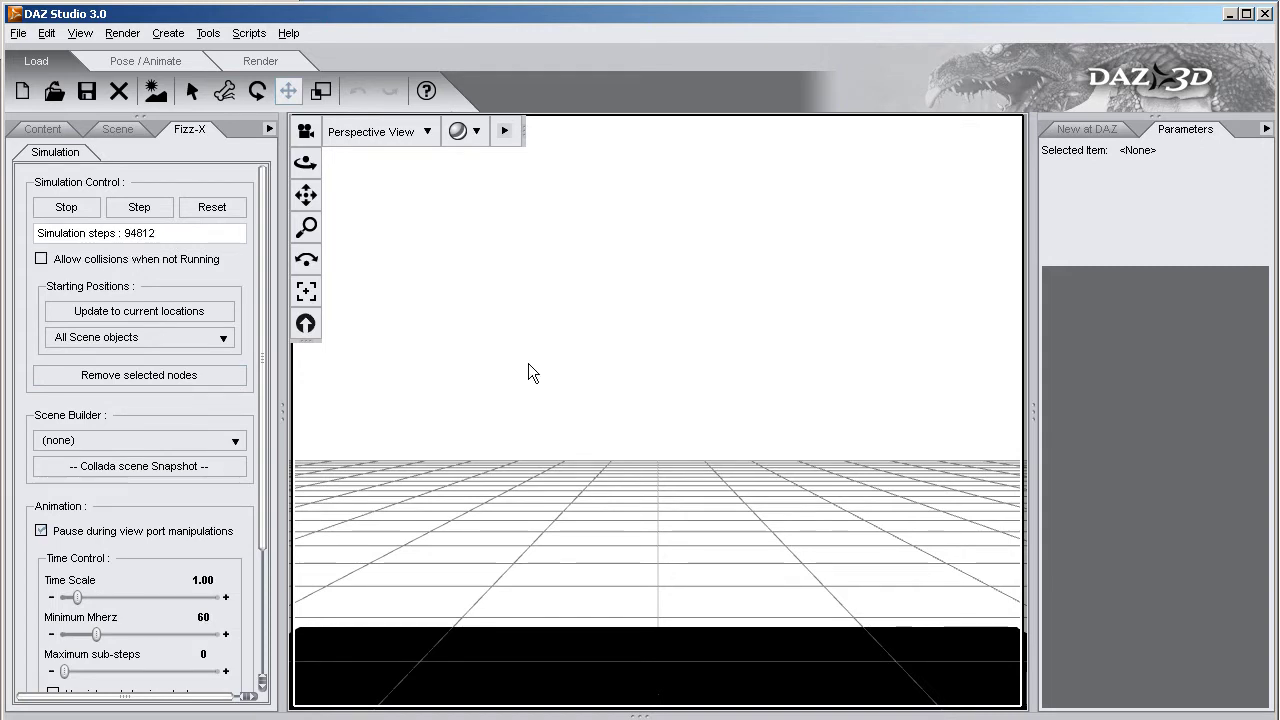
left_click_drag(308, 196, 308, 160)
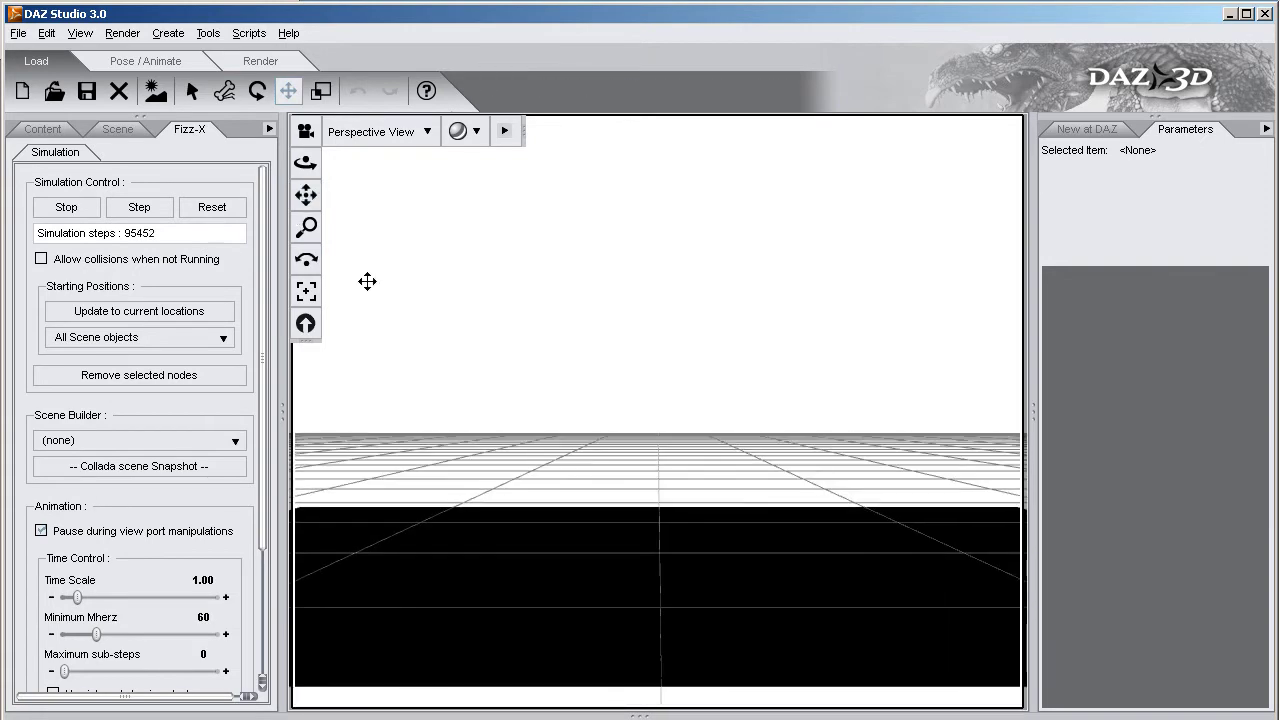
left_click_drag(300, 167, 330, 303)
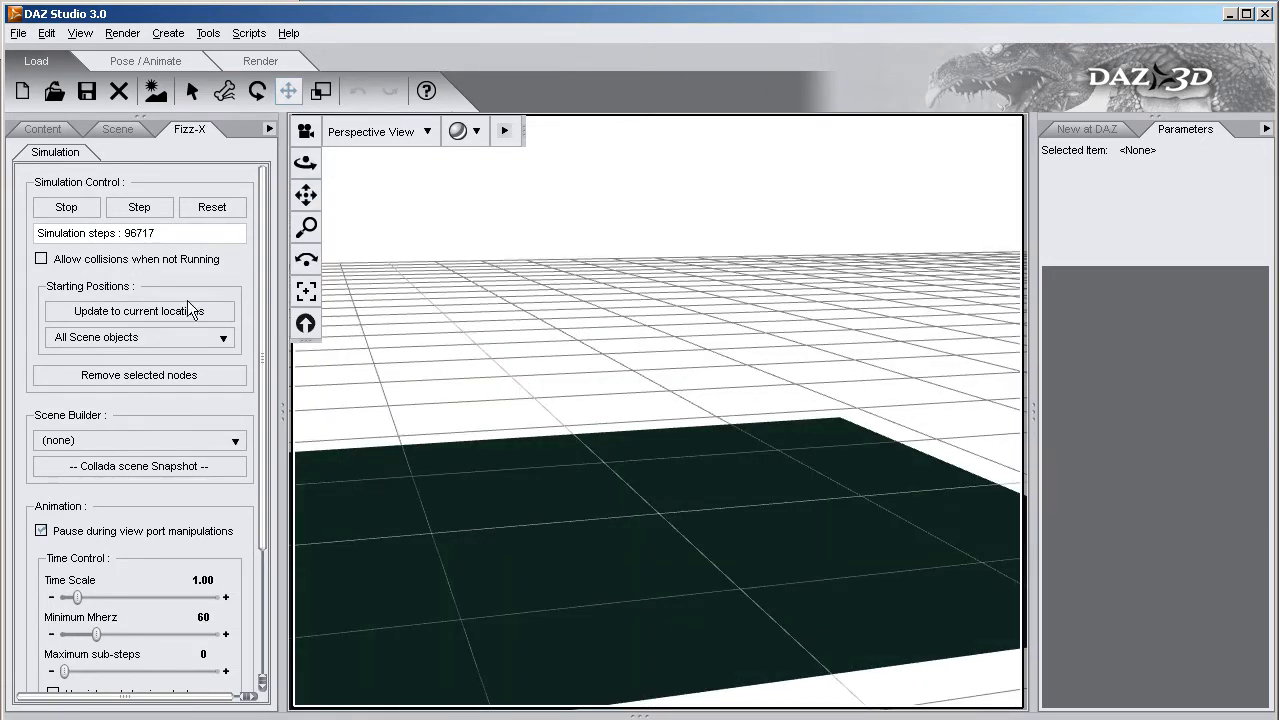
left_click(138, 440)
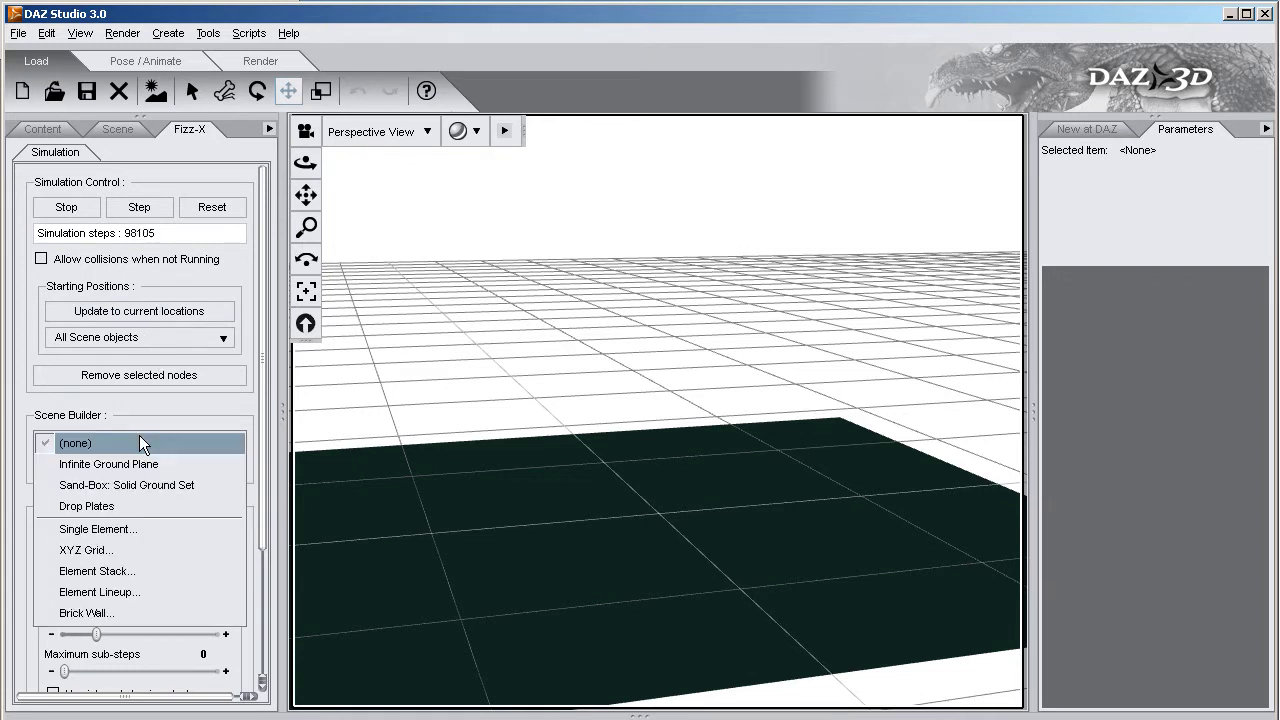
left_click(130, 527)
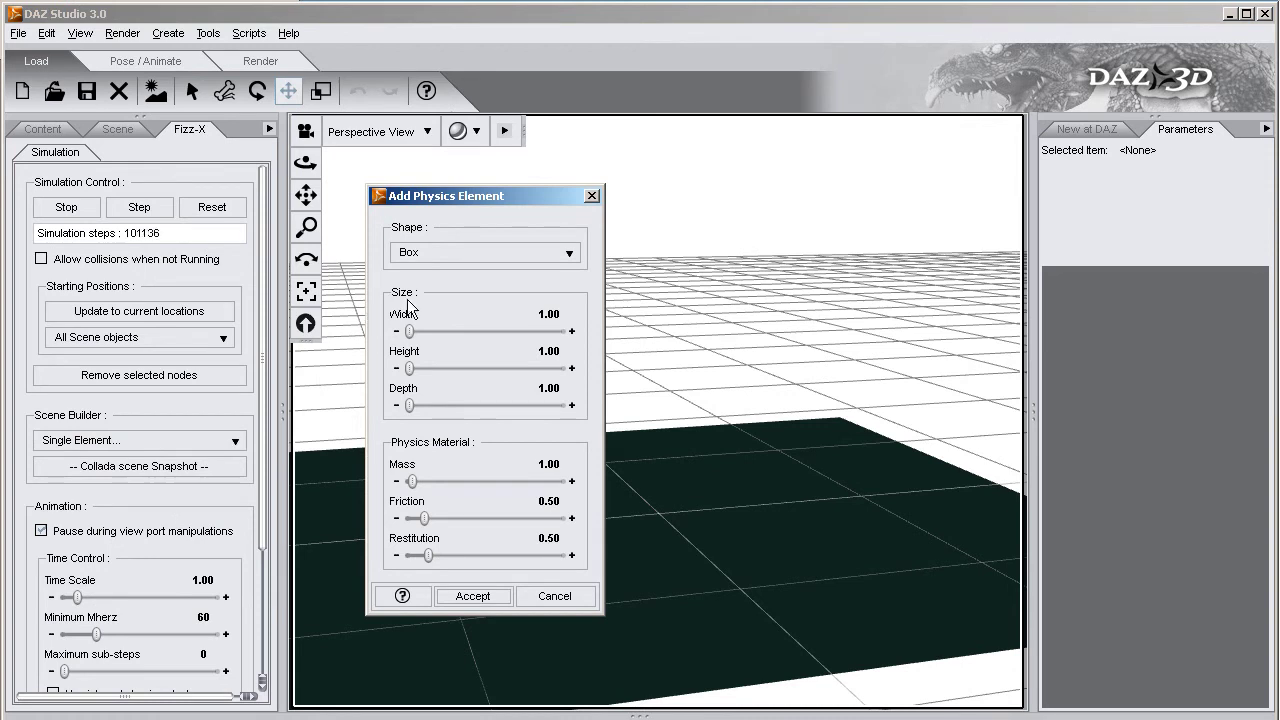
left_click(490, 248)
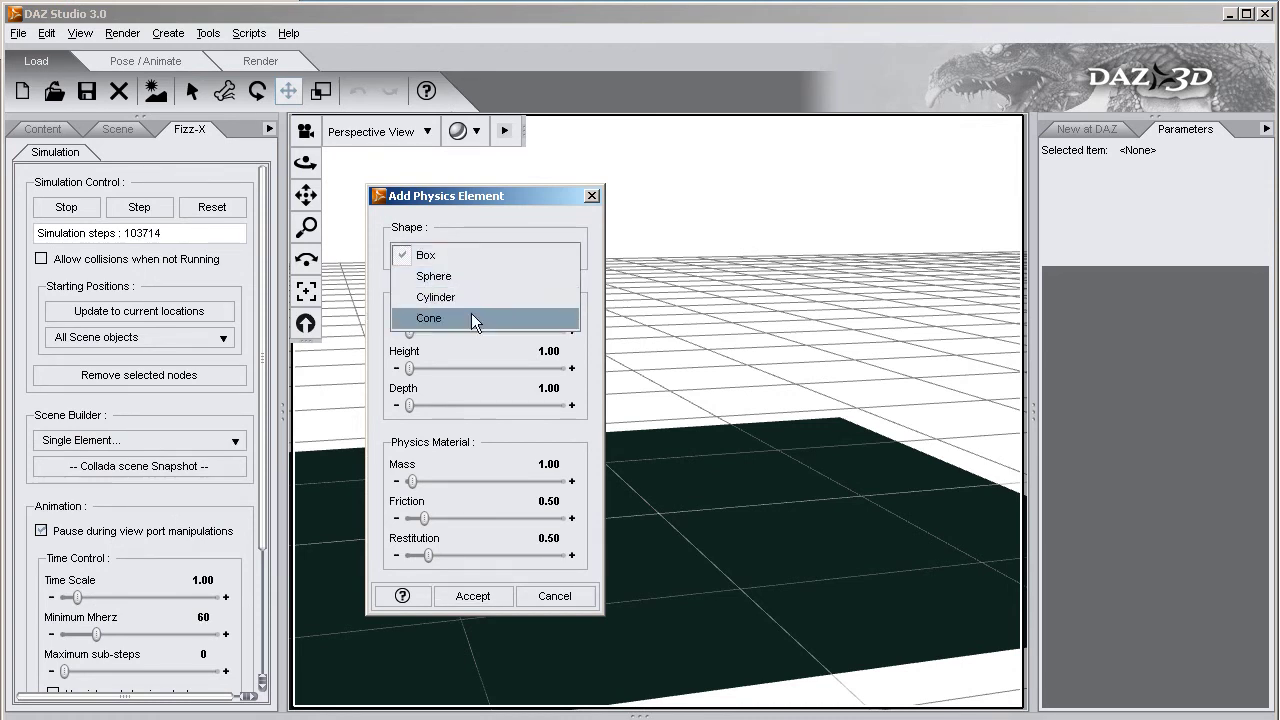
left_click(484, 226)
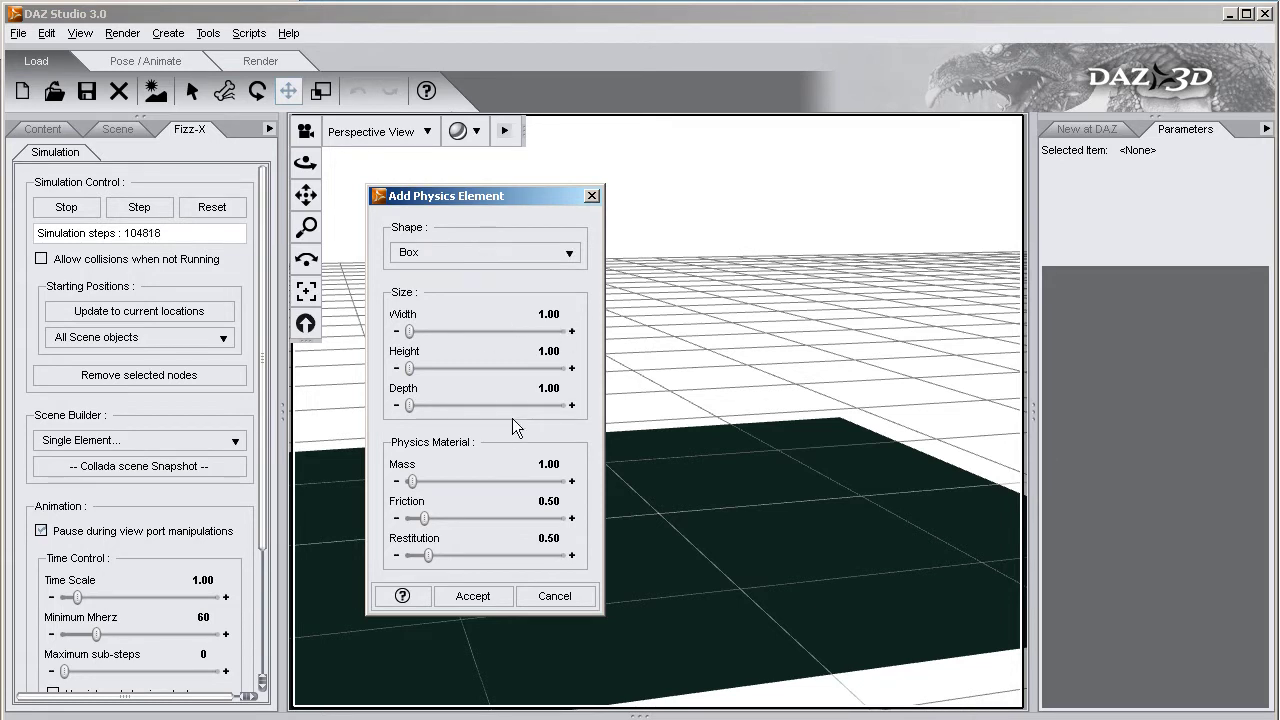
left_click(472, 596)
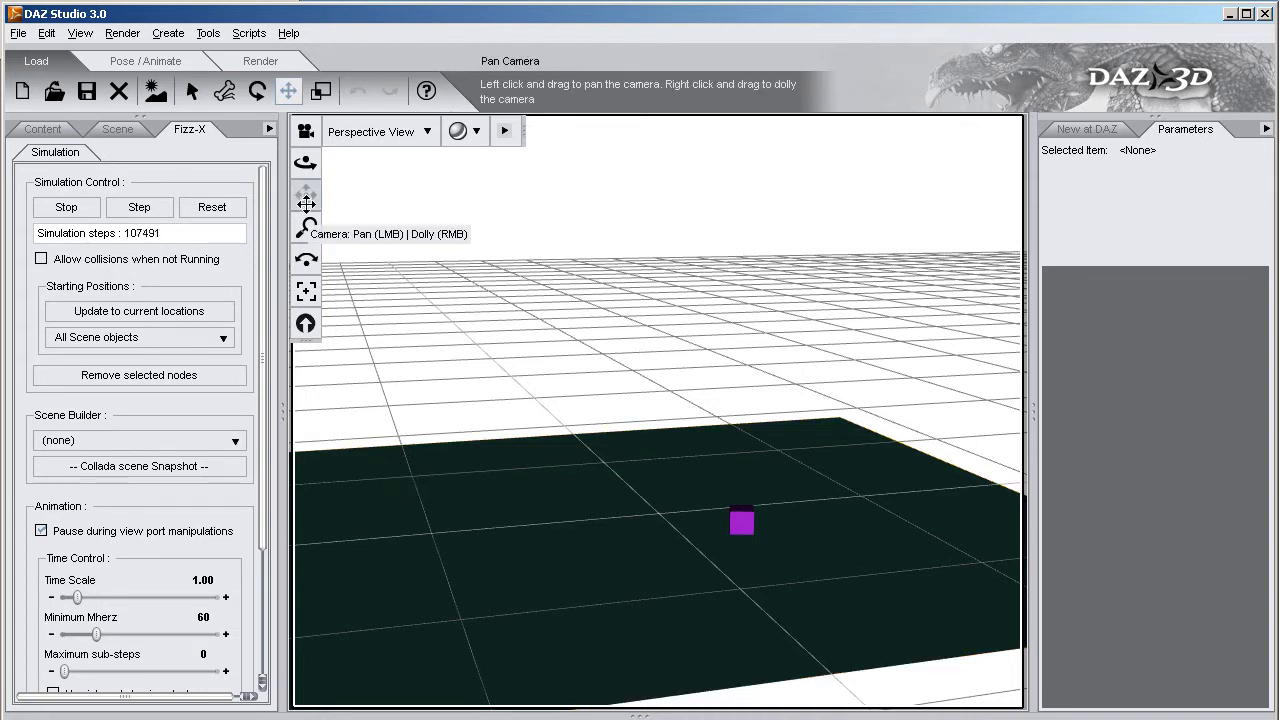
- Stop the simulation and move the box across the ground to about X -50, Z -52
left_click(96, 210)
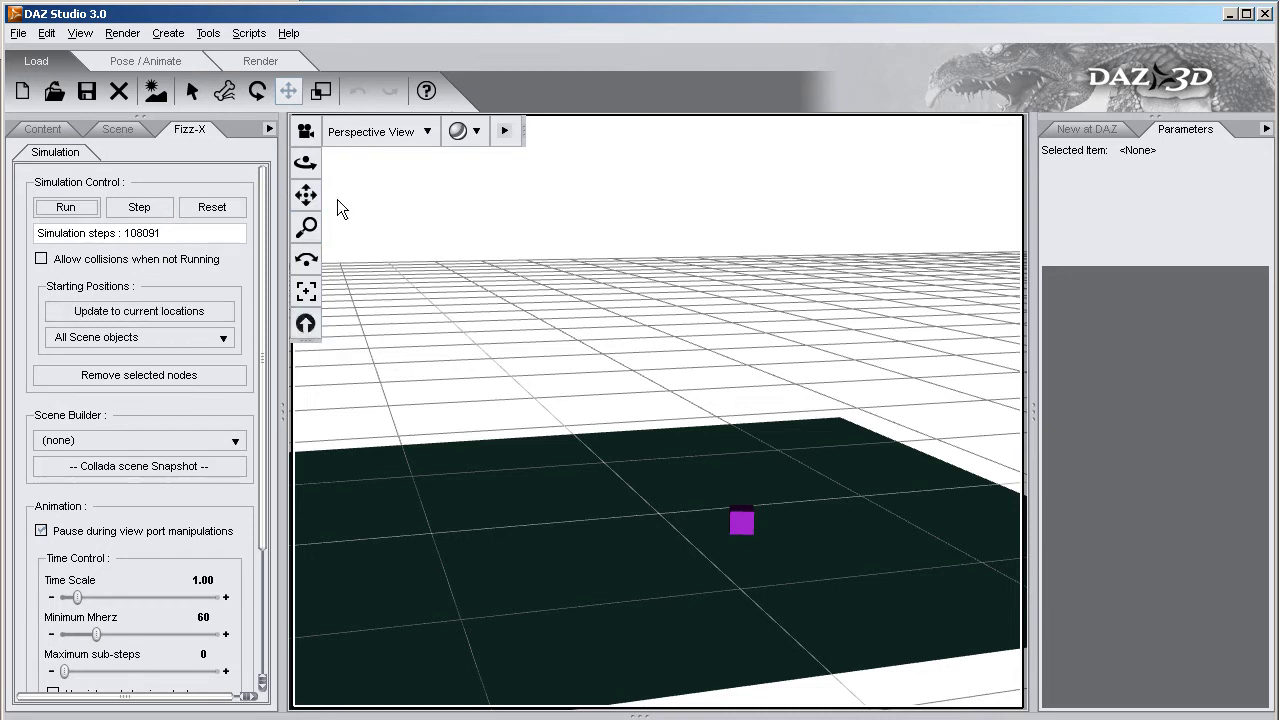
left_click(739, 514)
left_click_drag(776, 525, 557, 505)
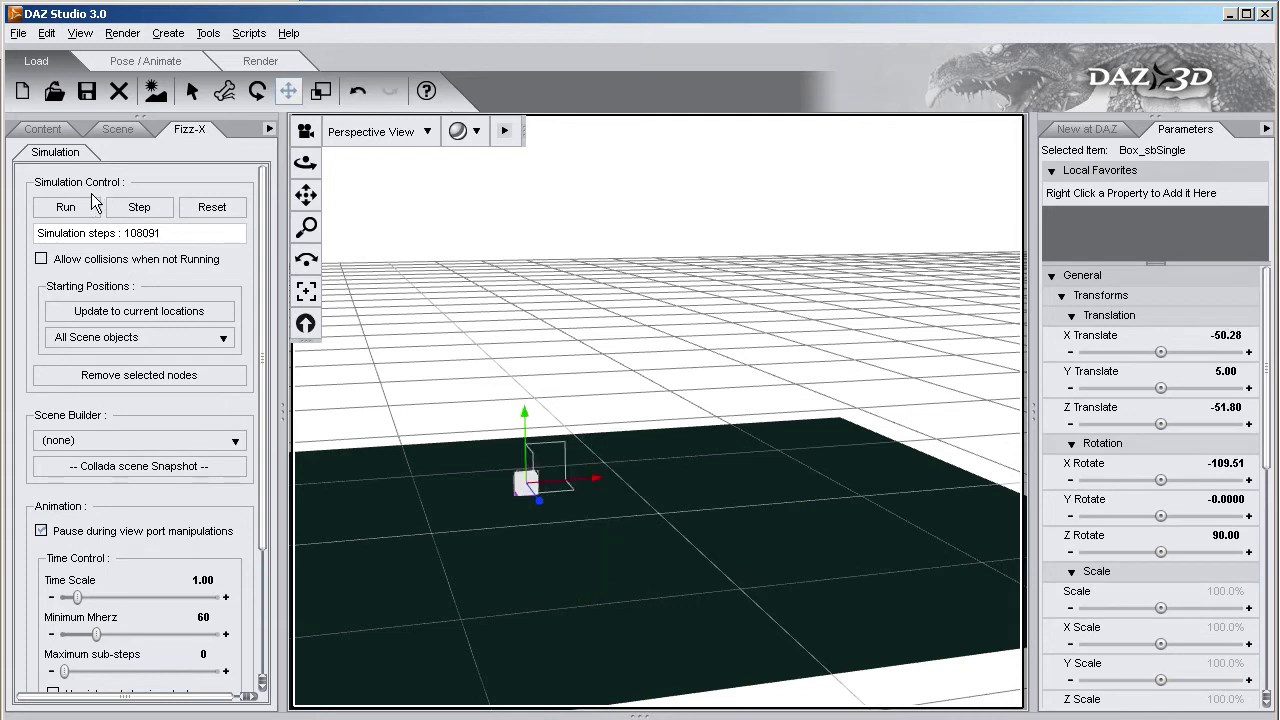
- Lift and toss the box above the ground while the simulation runs, and reset the simulation once stopped
left_click_drag(557, 505, 660, 213)
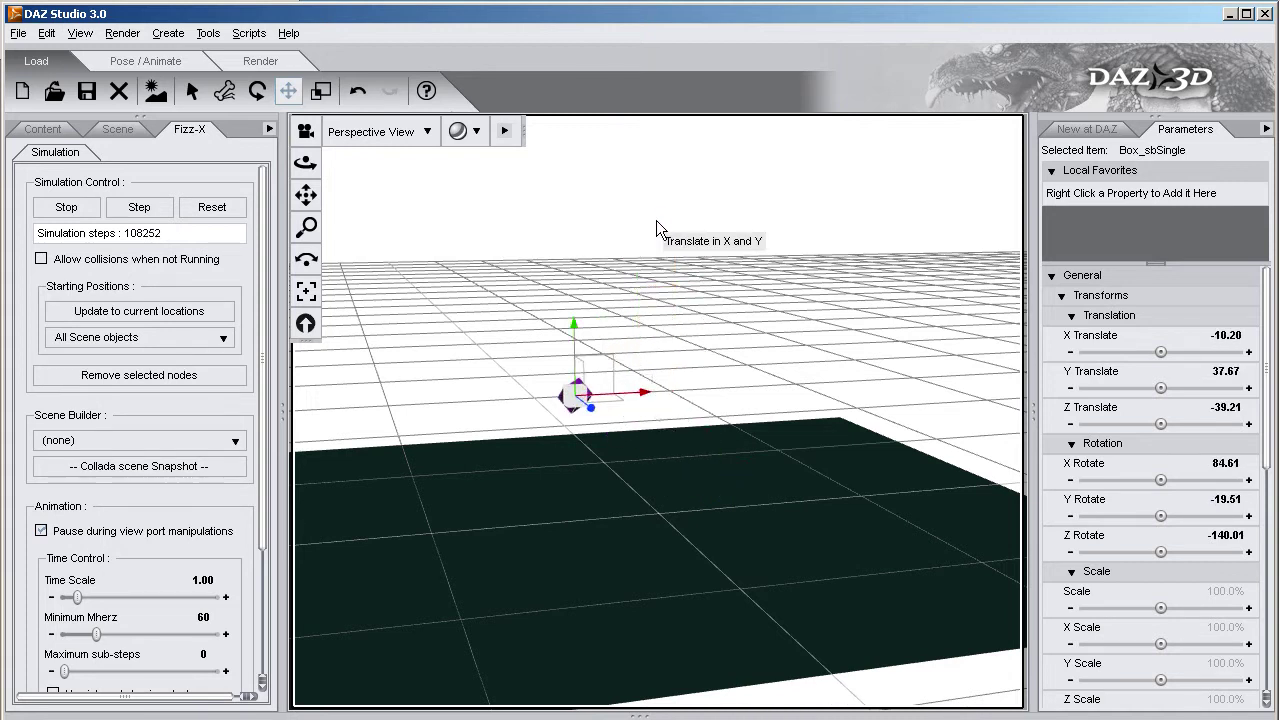
left_click(656, 221)
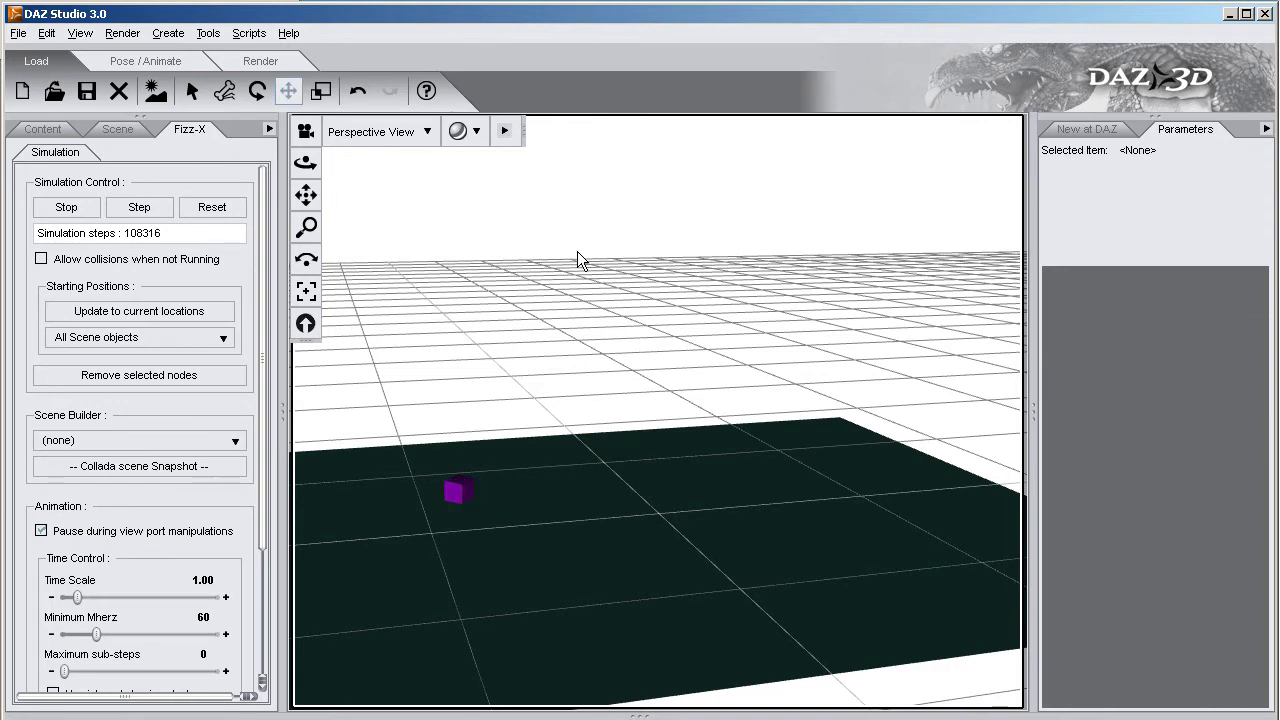
left_click(95, 208)
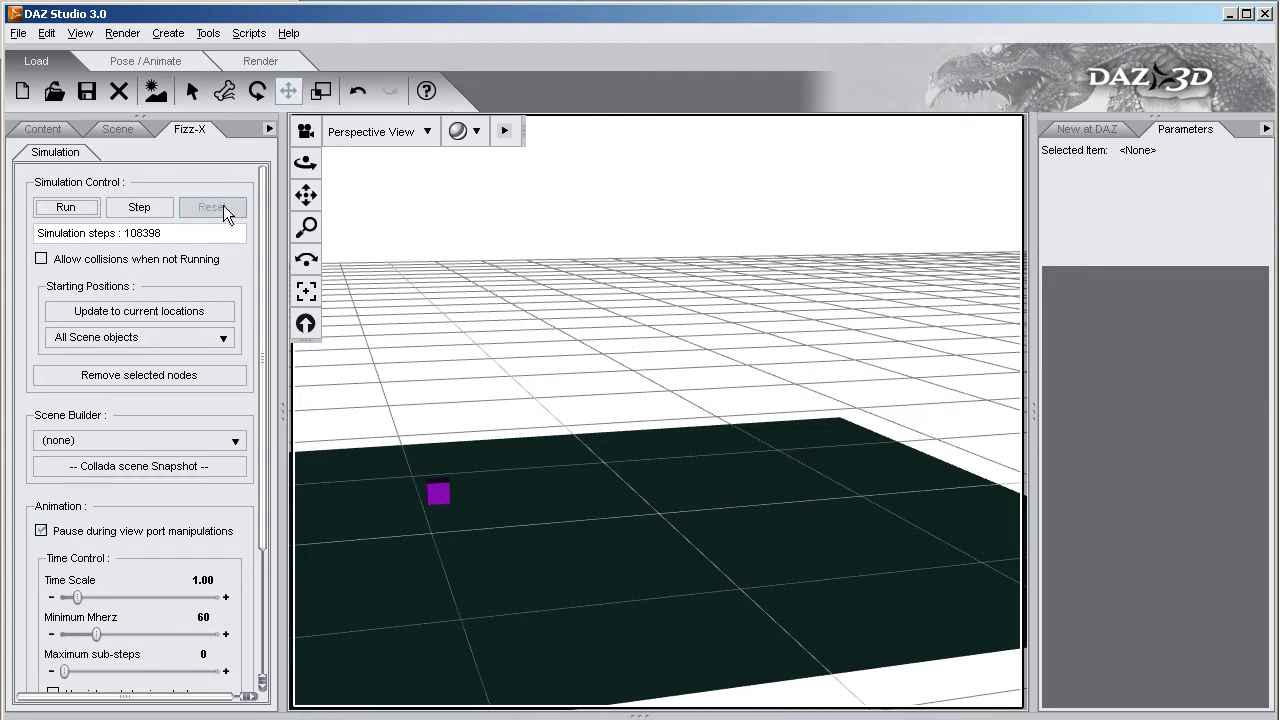
left_click(223, 207)
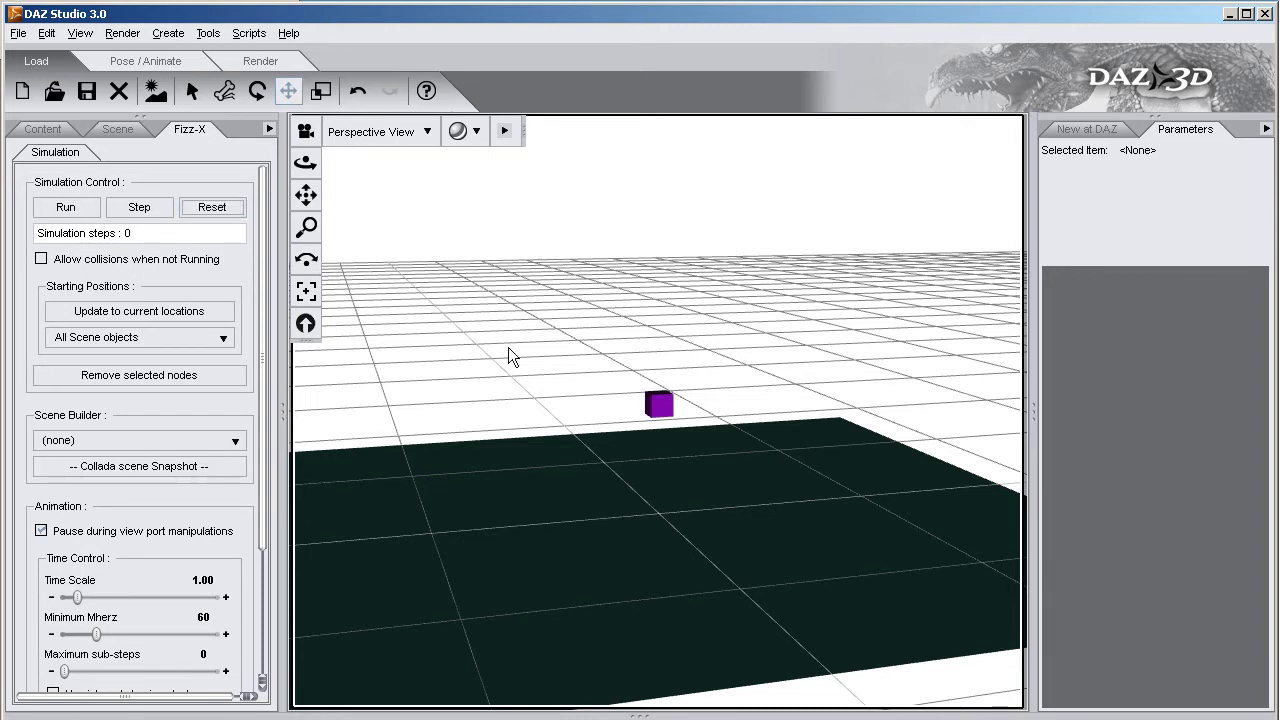
- Move the raised box to about X -77, Z -17 and update the starting positions to the current locations
left_click(659, 403)
left_click_drag(698, 413, 508, 417)
left_click(134, 307)
- Run and reset the simulation repeatedly to replay the box's fall from its new starting position, and delete the box
left_click(66, 208)
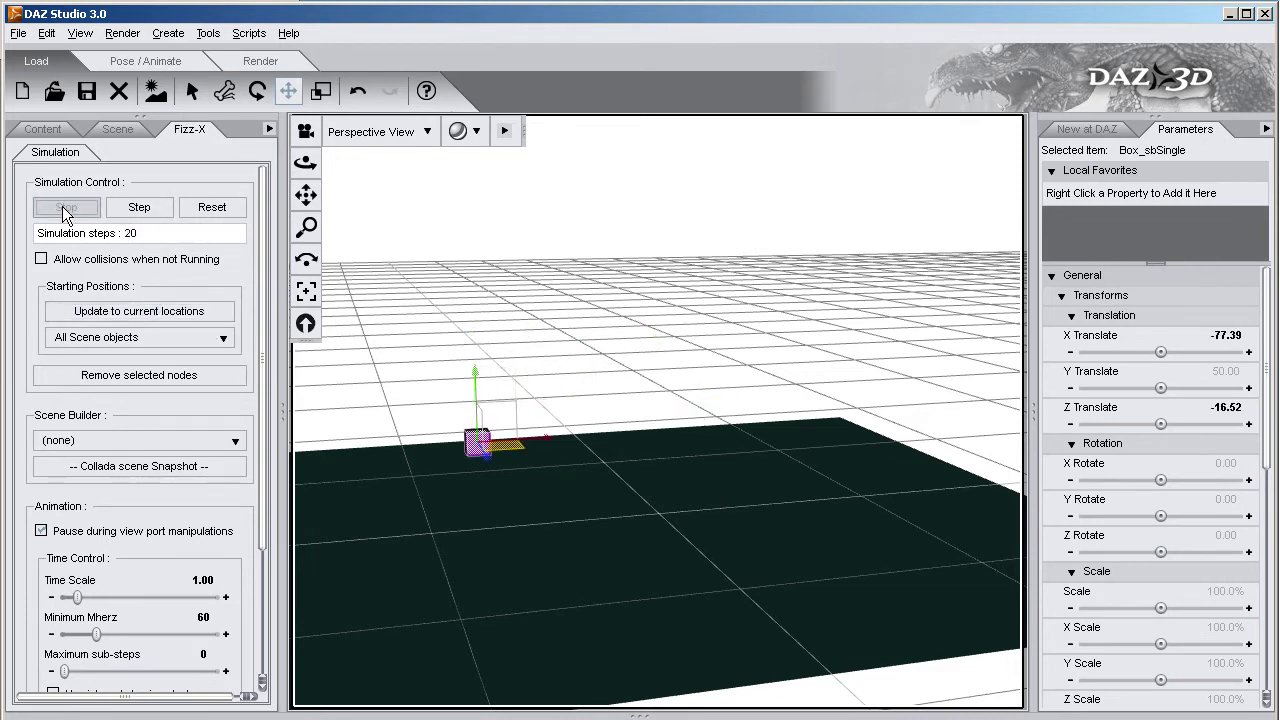
left_click(219, 207)
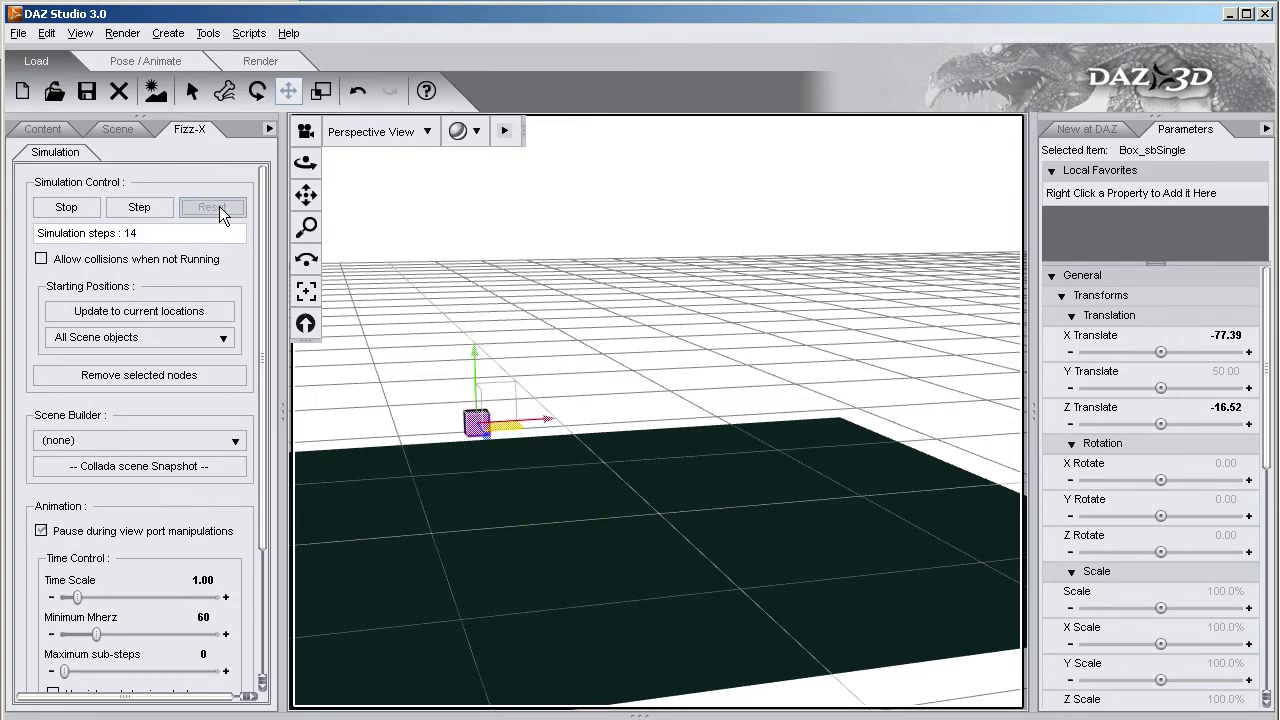
left_click(65, 208)
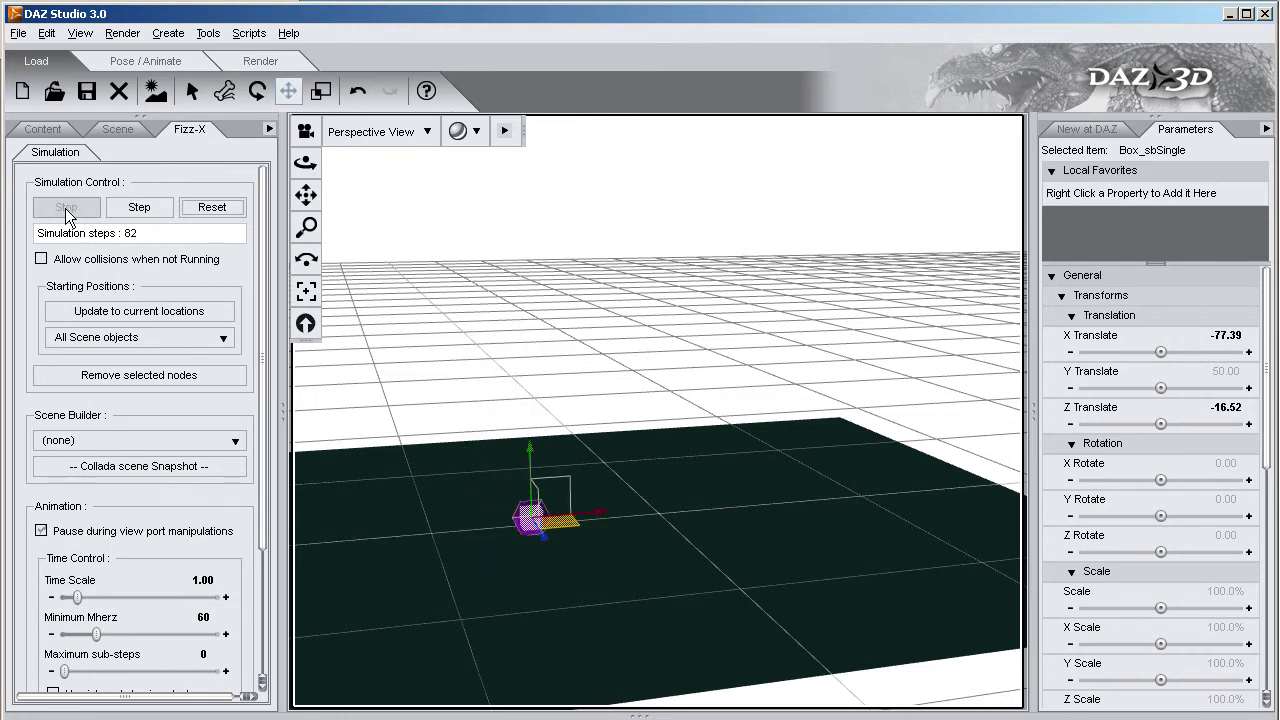
left_click(210, 208)
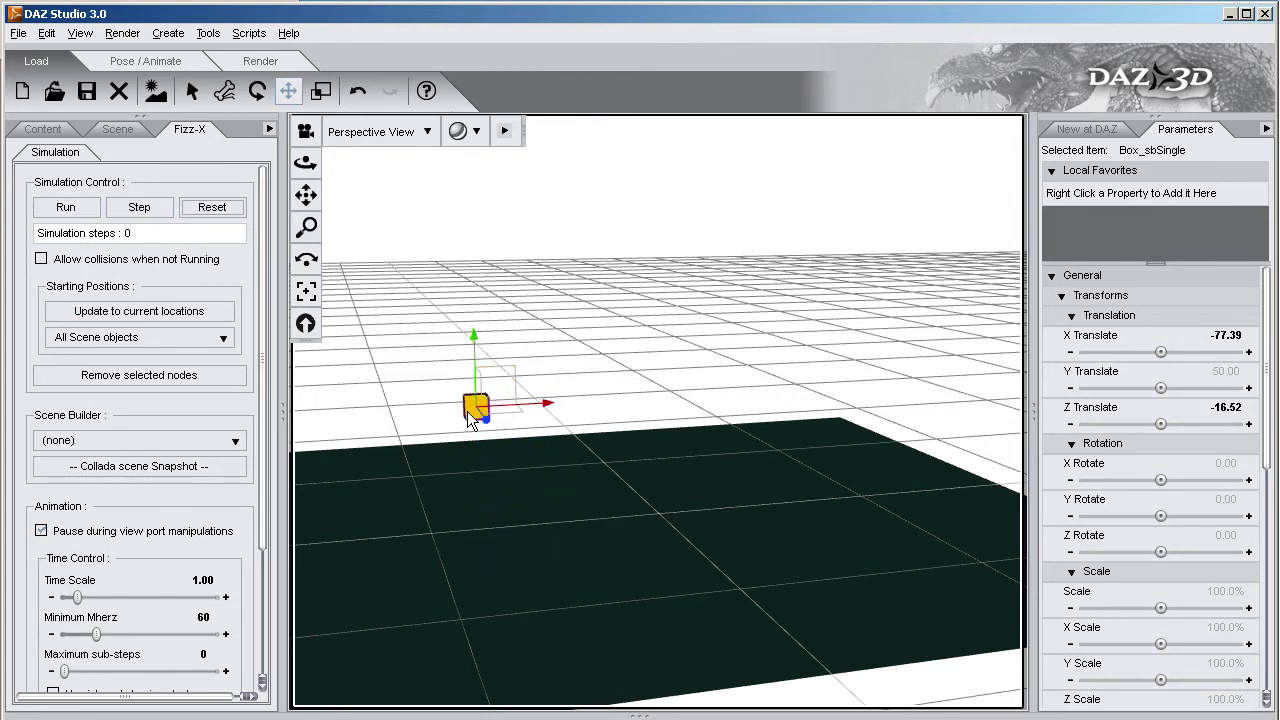
key("Delete")
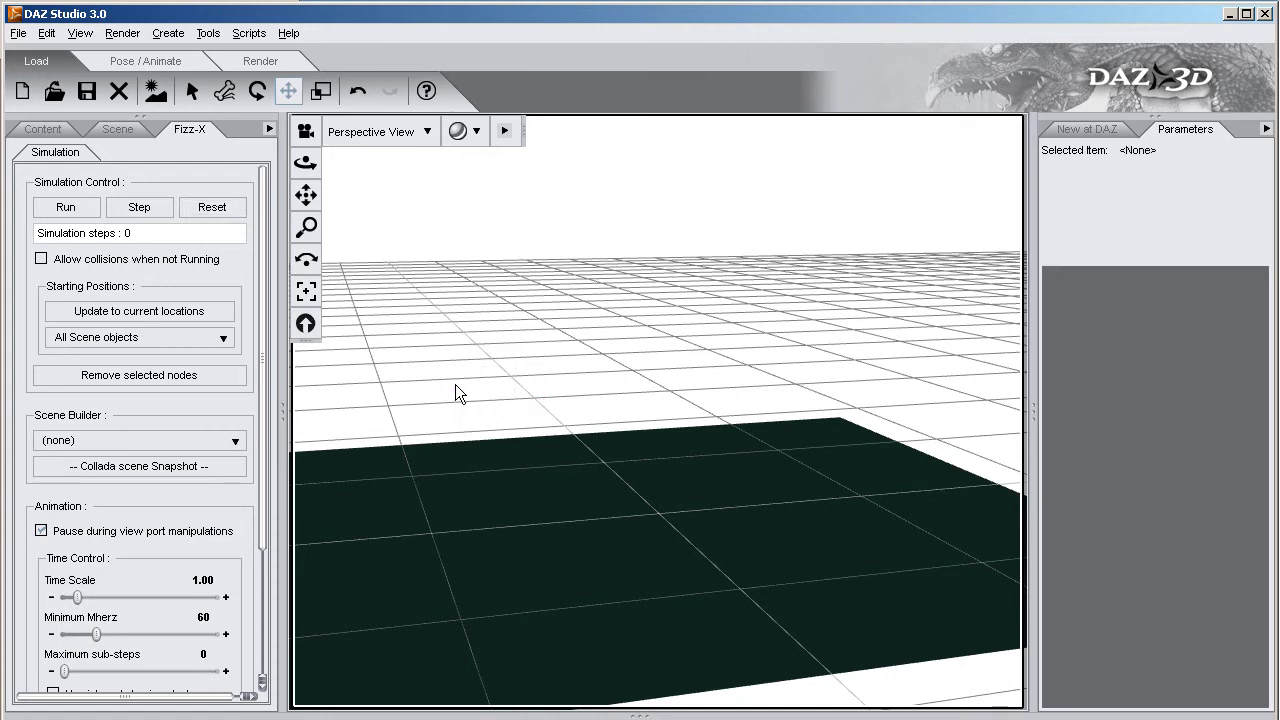
- Add an XYZ grid of random shapes, 5 wide, 4 high and 3 deep, without drop plates
left_click(157, 440)
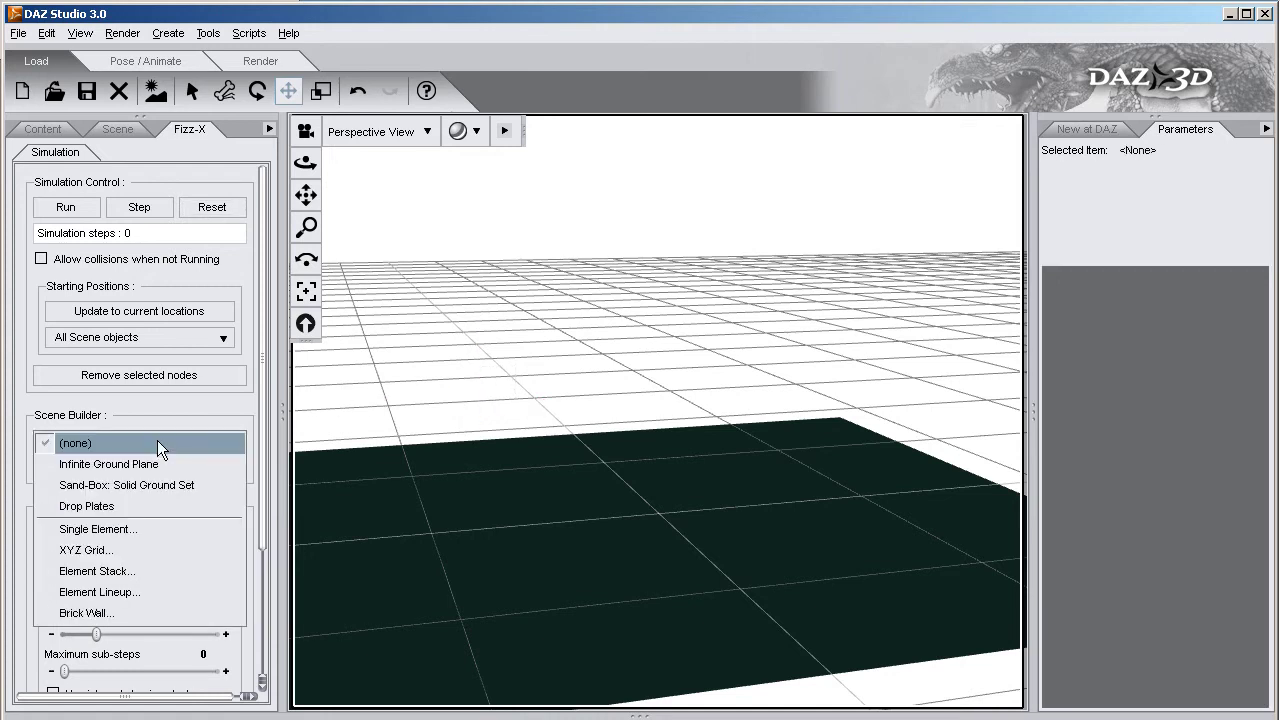
left_click(133, 551)
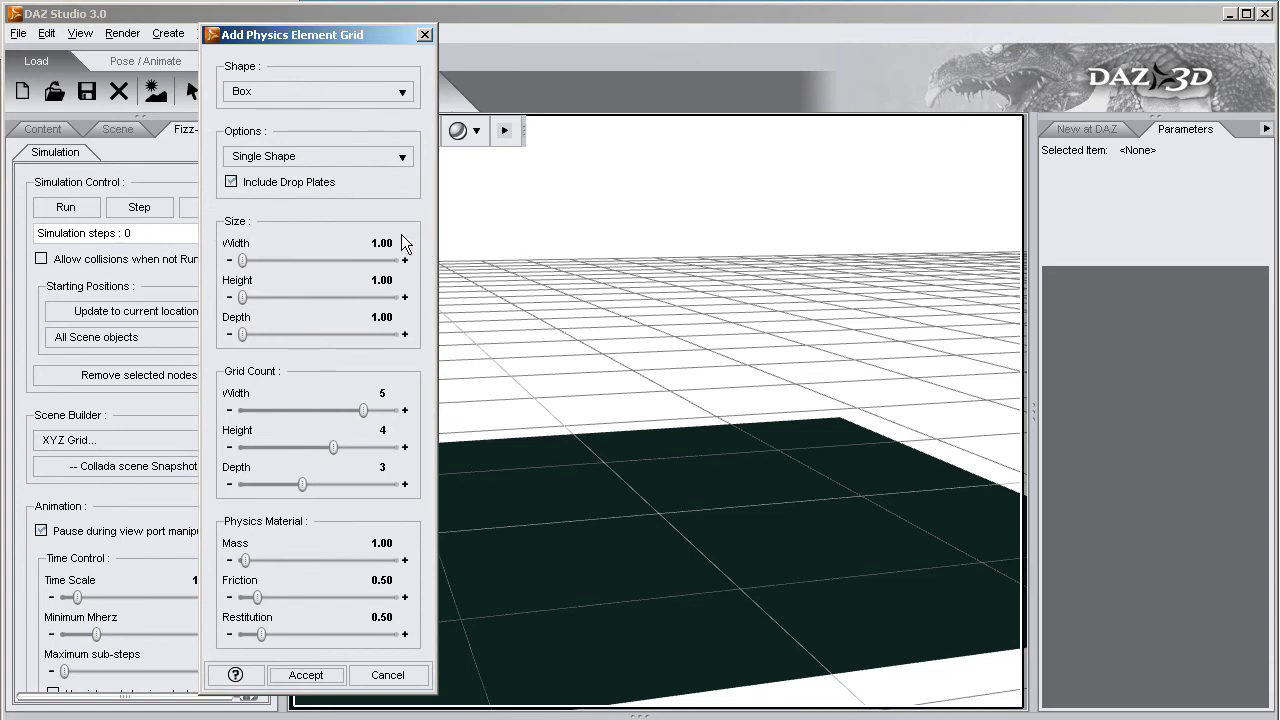
left_click(234, 184)
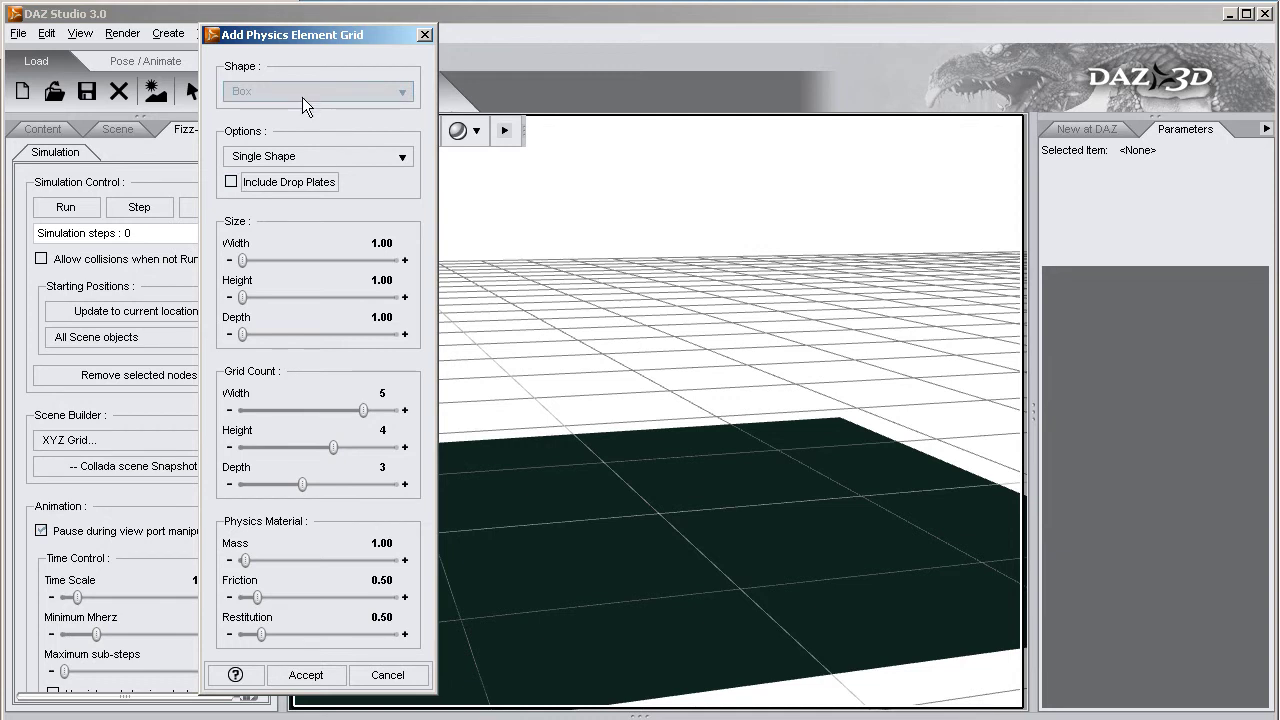
left_click(316, 155)
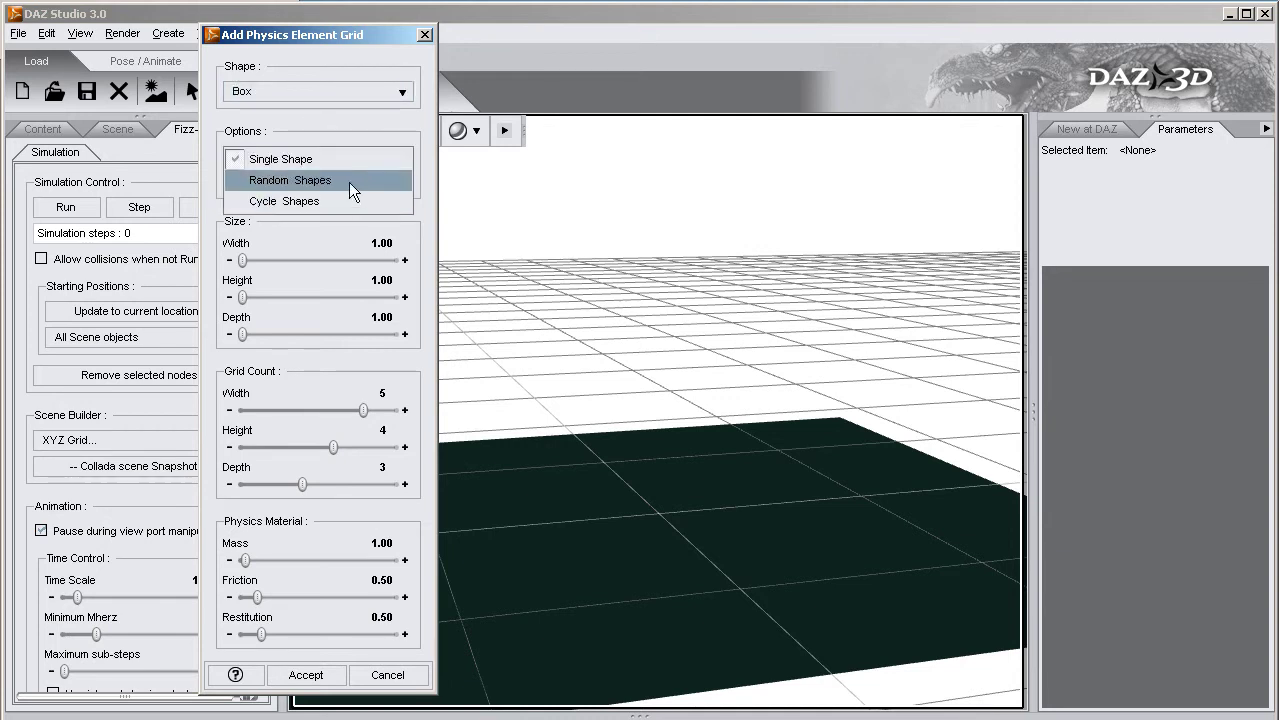
left_click(345, 179)
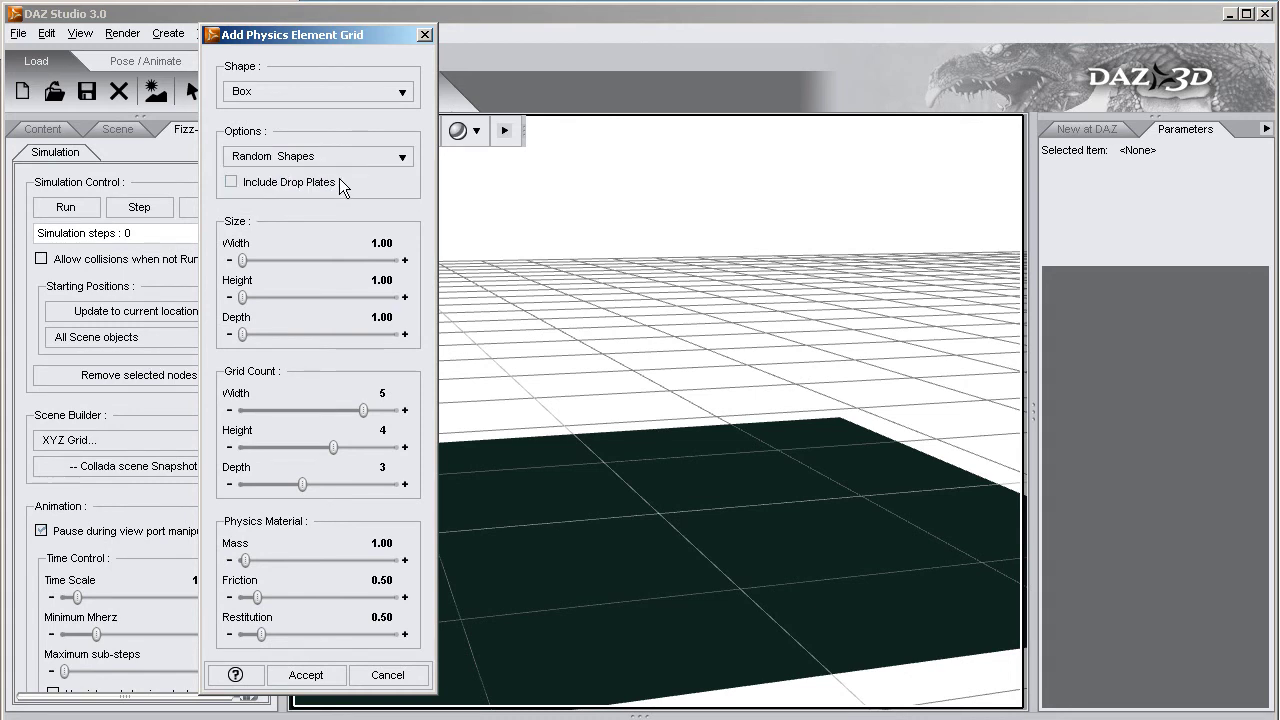
left_click(324, 90)
left_click(326, 100)
left_click(308, 677)
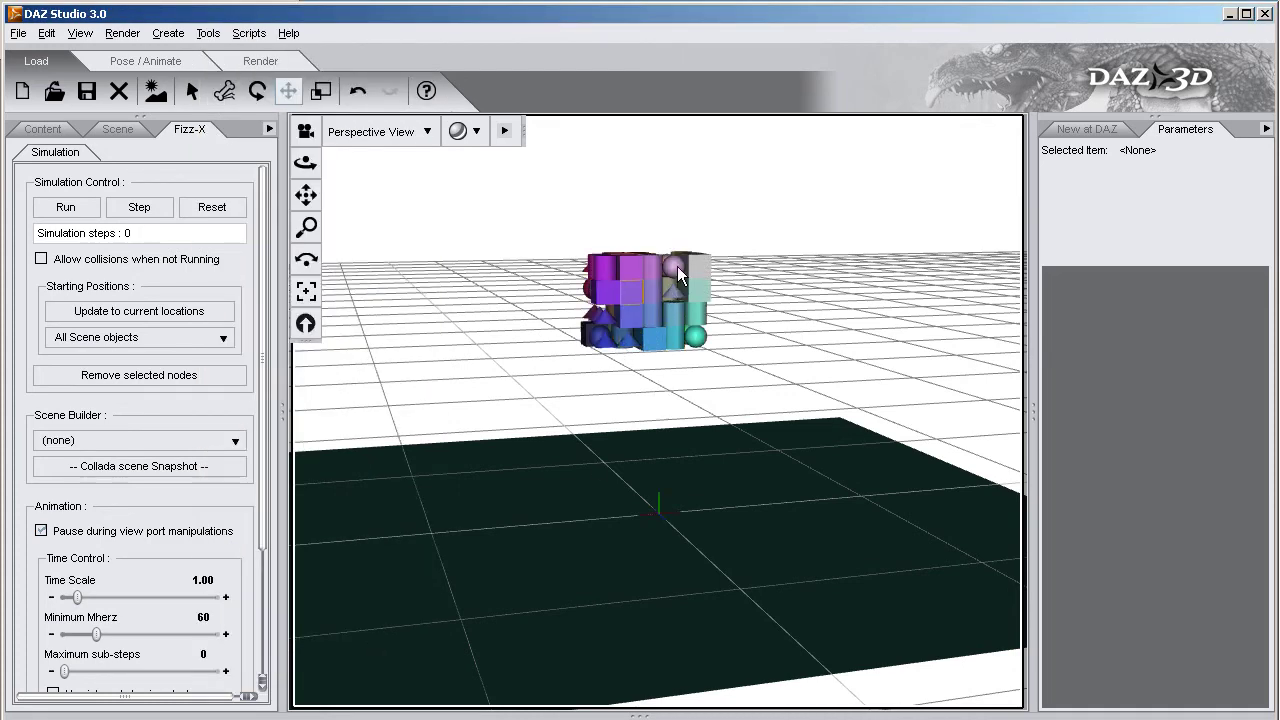
- Run the simulation to watch the grid of shapes fall and scatter, and reset it to the start
mouse_move(306, 162)
left_mouse_down()
mouse_move(428, 160)
mouse_move(372, 185)
mouse_move(322, 160)
mouse_move(336, 190)
mouse_move(308, 162)
left_mouse_up()
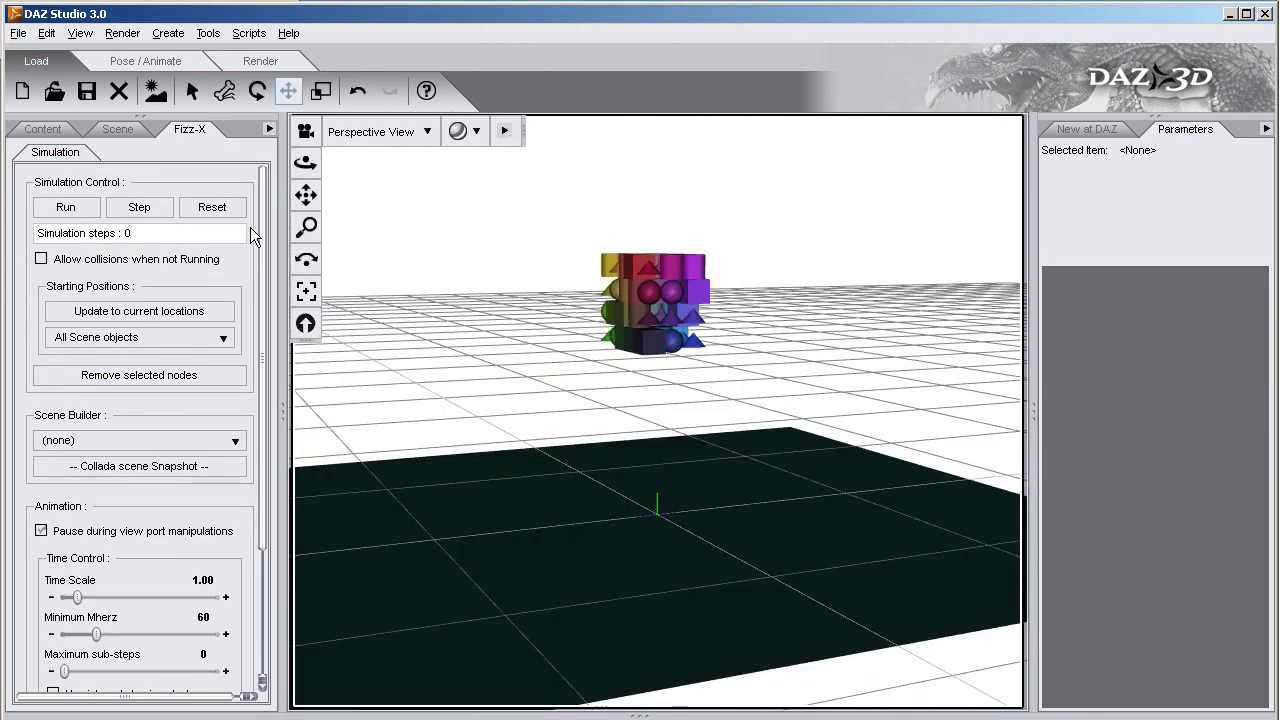
left_click(74, 210)
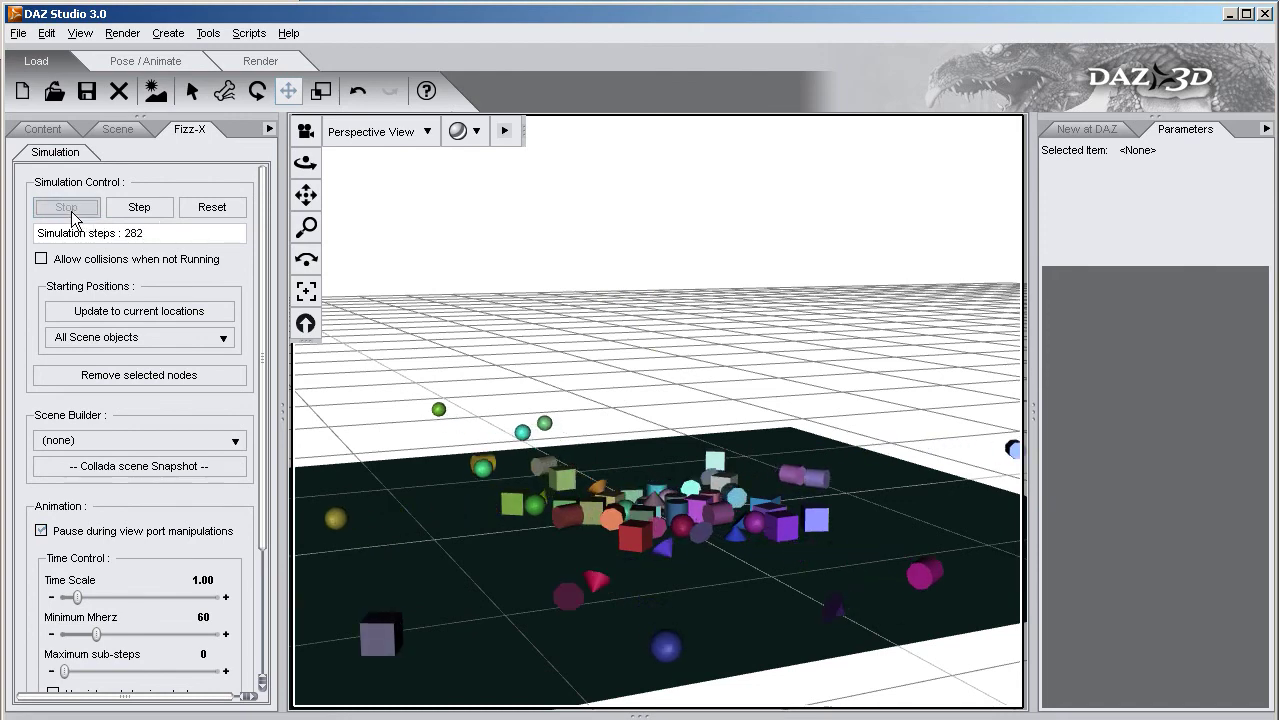
left_click(71, 211)
left_click(212, 209)
mouse_move(307, 162)
left_mouse_down()
mouse_move(318, 164)
mouse_move(307, 161)
left_mouse_up()
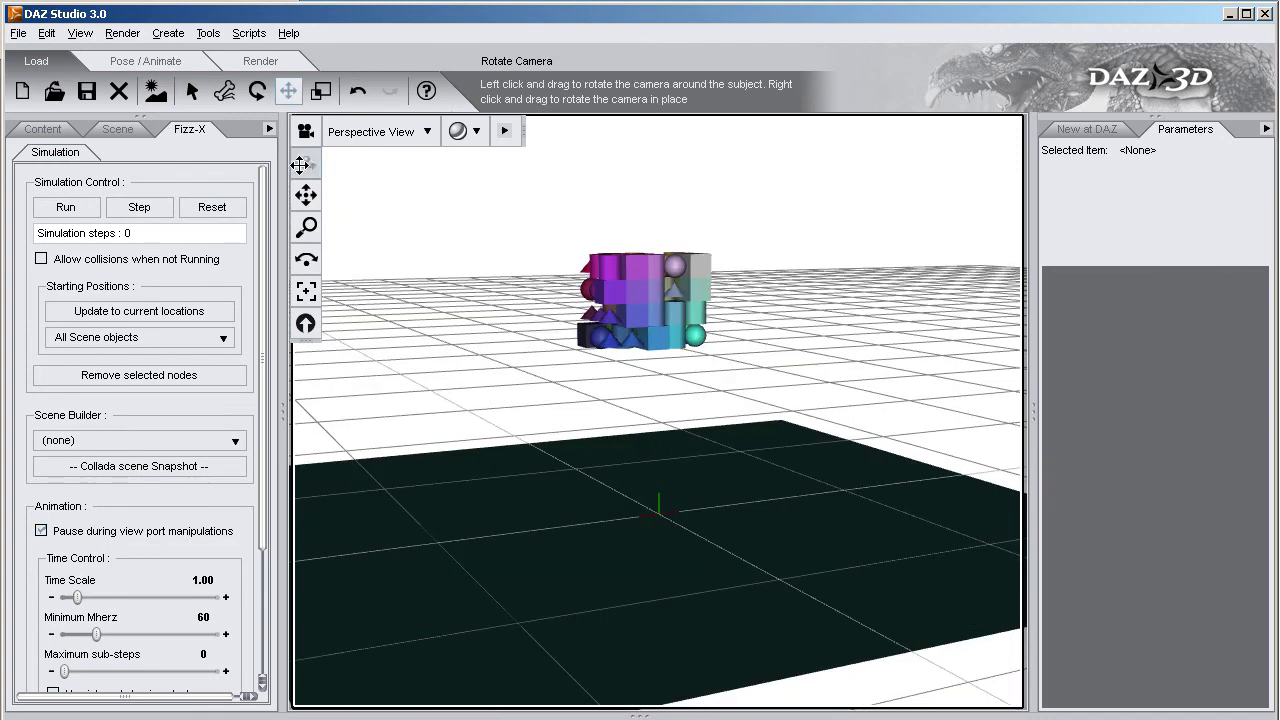
scroll(231, 283, "down", 1)
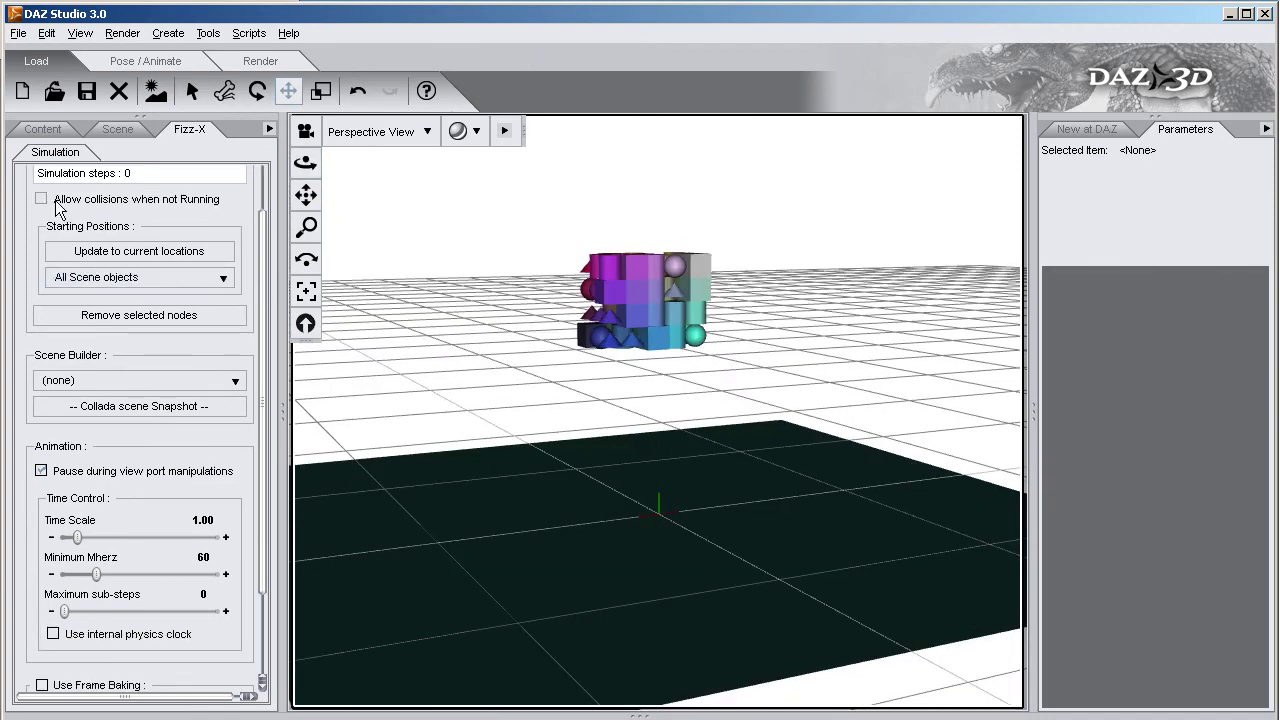
scroll(131, 280, "up", 1)
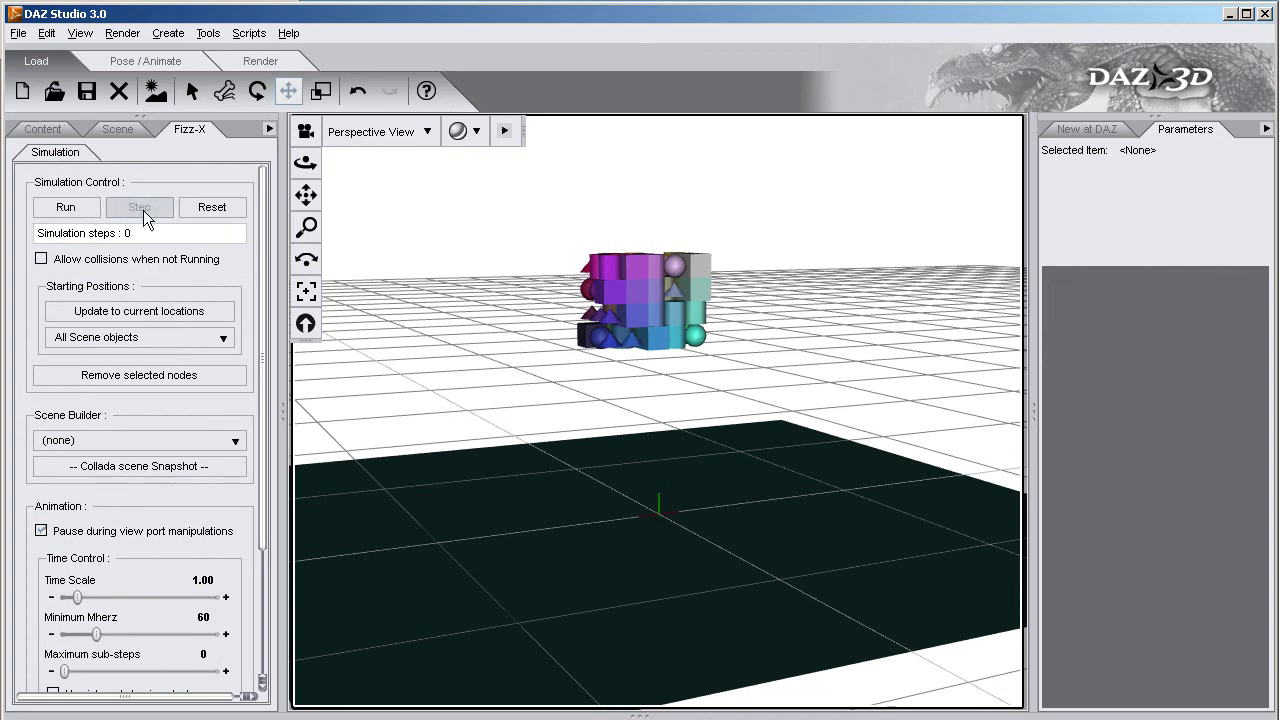